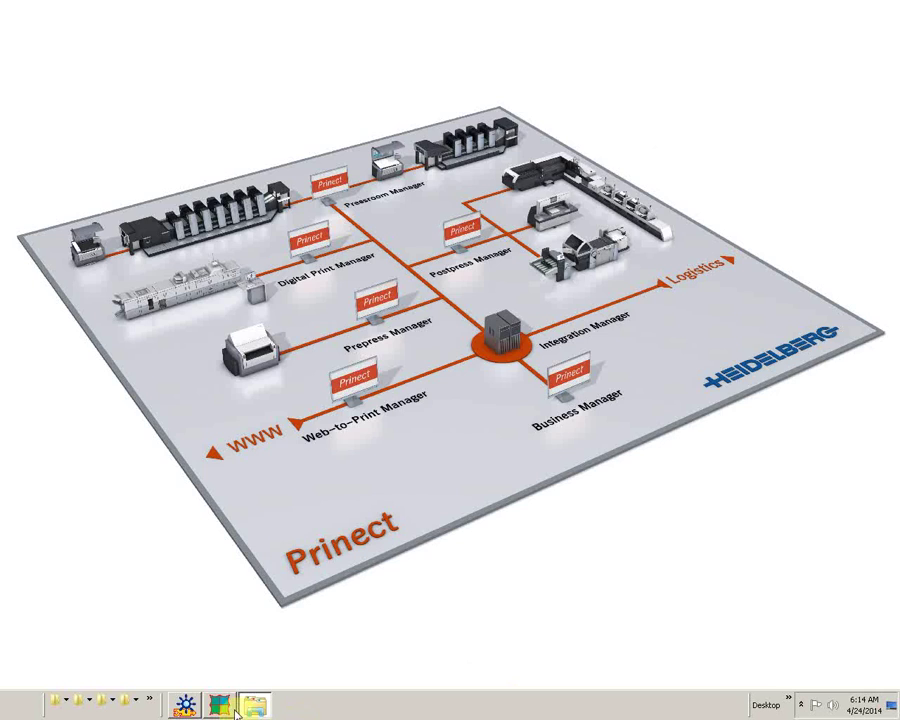
Step: Bring Prinect Cockpit to the front to show the job list with the 2014 Demo Jobs group
{"action": "left_click", "coordinate": [187, 708]}
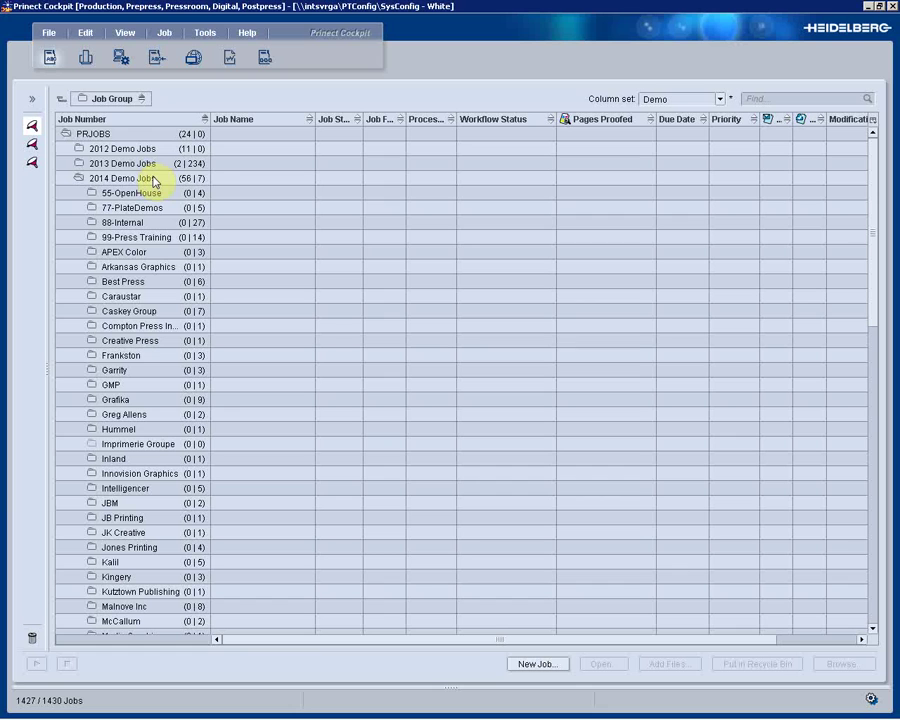
Step: Start a new job in 2014 Demo Jobs with job number 0424t4 and name Wells
{"action": "right_click", "coordinate": [153, 181]}
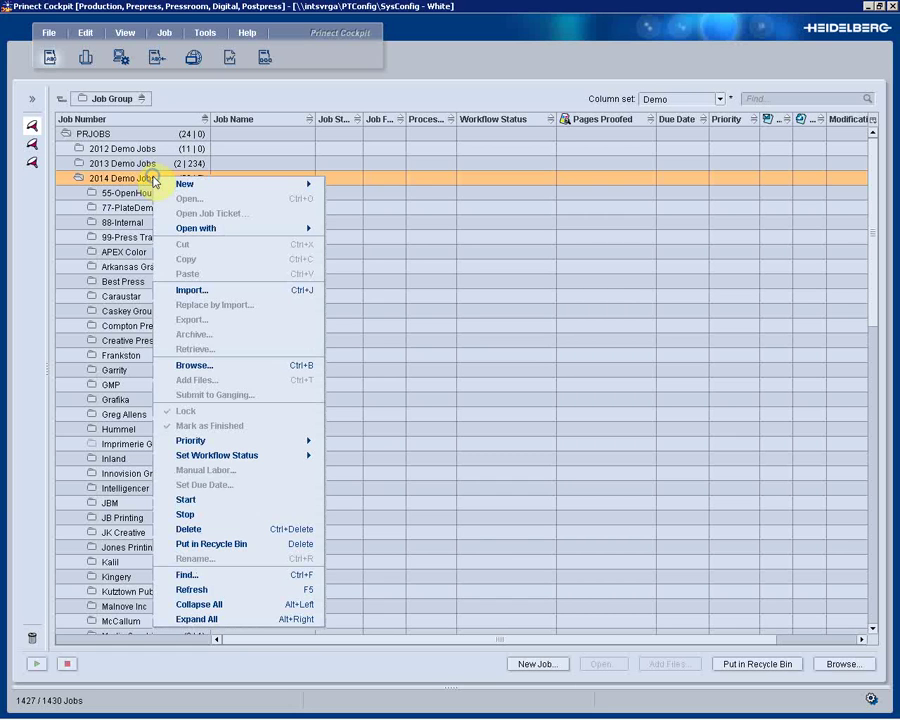
{"action": "mouse_move", "coordinate": [175, 184]}
{"action": "left_click", "coordinate": [384, 190]}
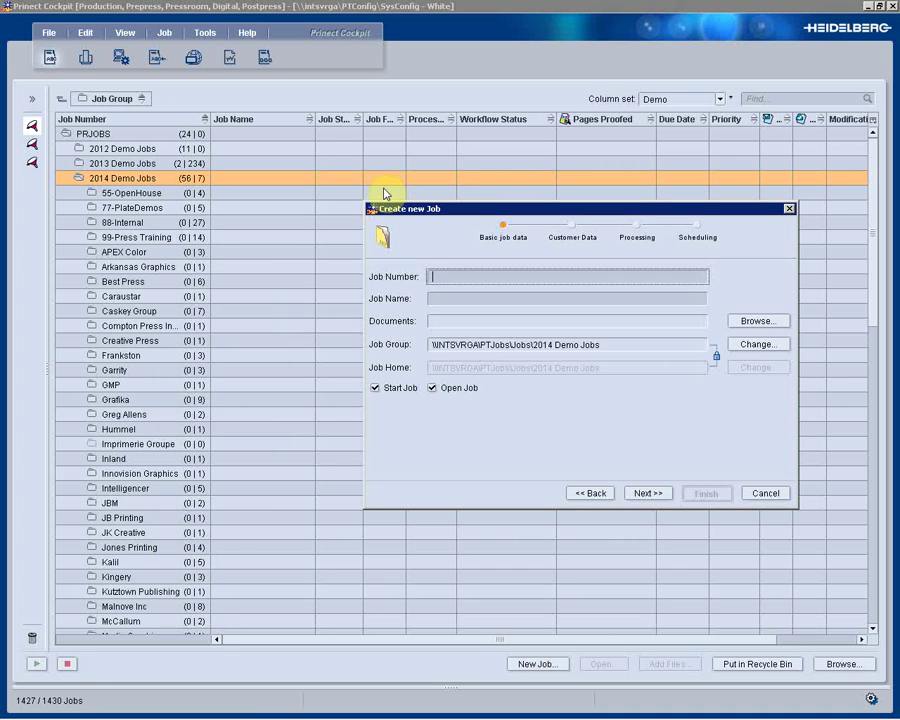
{"action": "type", "text": "042414t4"}
{"action": "key", "text": "Tab"}
{"action": "type", "text": "Wells"}
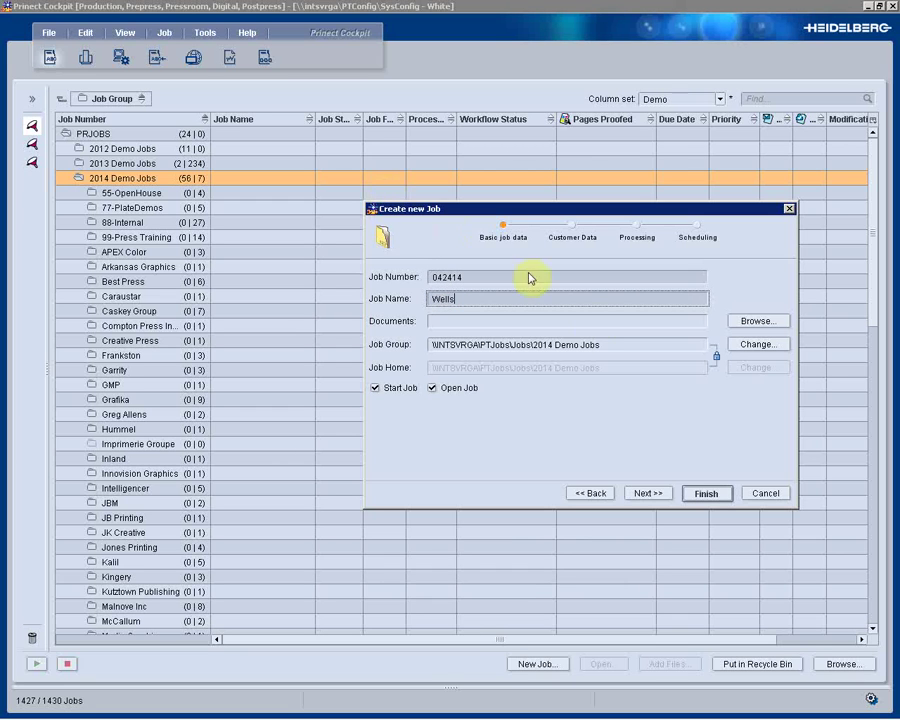
{"action": "left_click", "coordinate": [647, 494]}
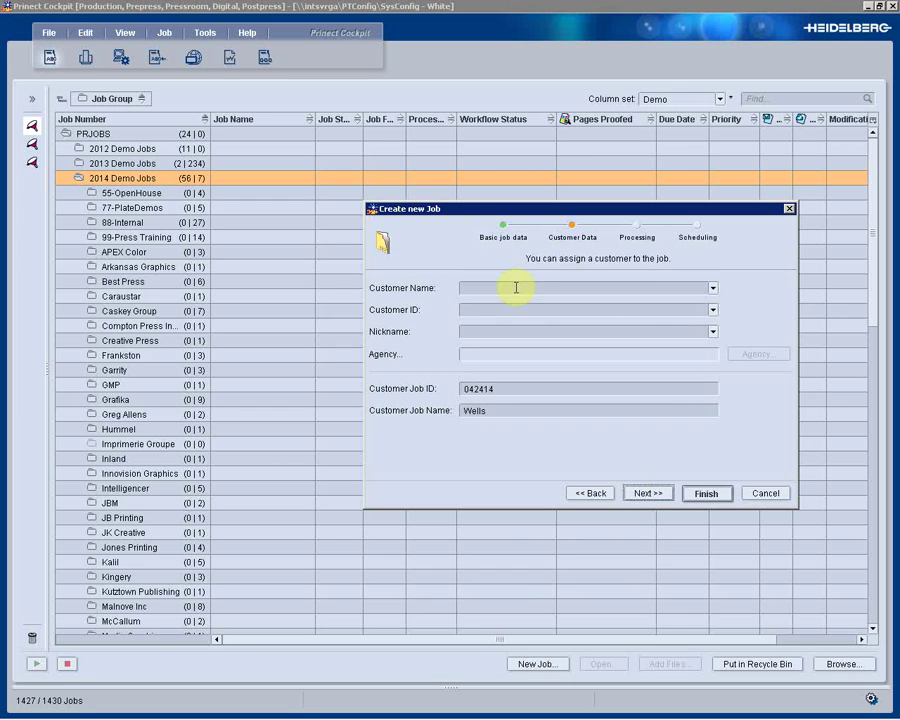
Step: Choose the customer and the 1_PMDC_Std template, then finish creating the Wells job
{"action": "left_click", "coordinate": [516, 287]}
{"action": "type", "text": "WhiteFLY Printing"}
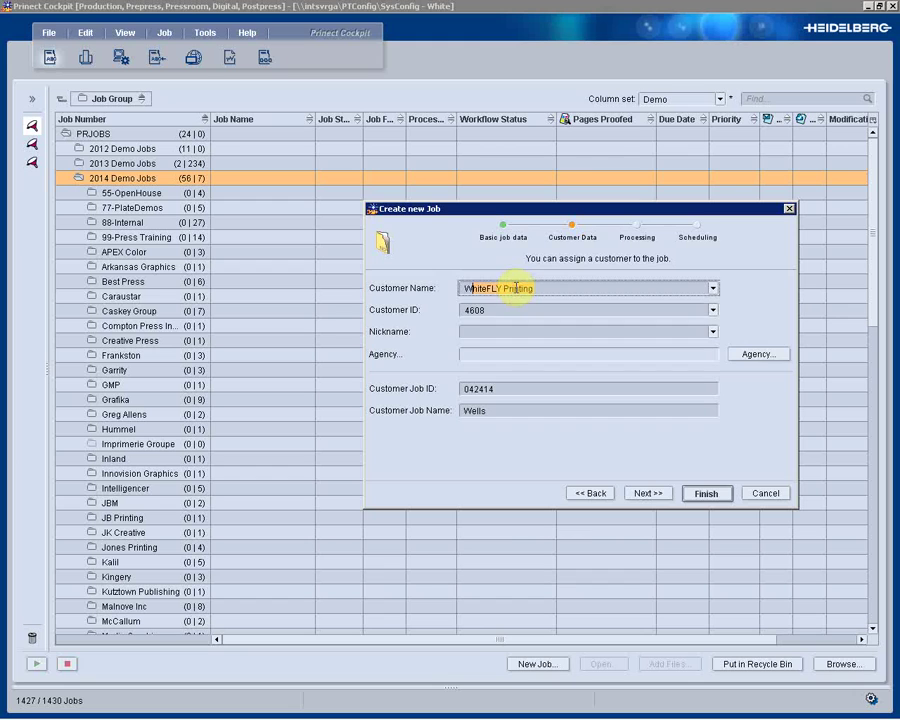
{"action": "left_click", "coordinate": [652, 490]}
{"action": "left_click", "coordinate": [422, 294]}
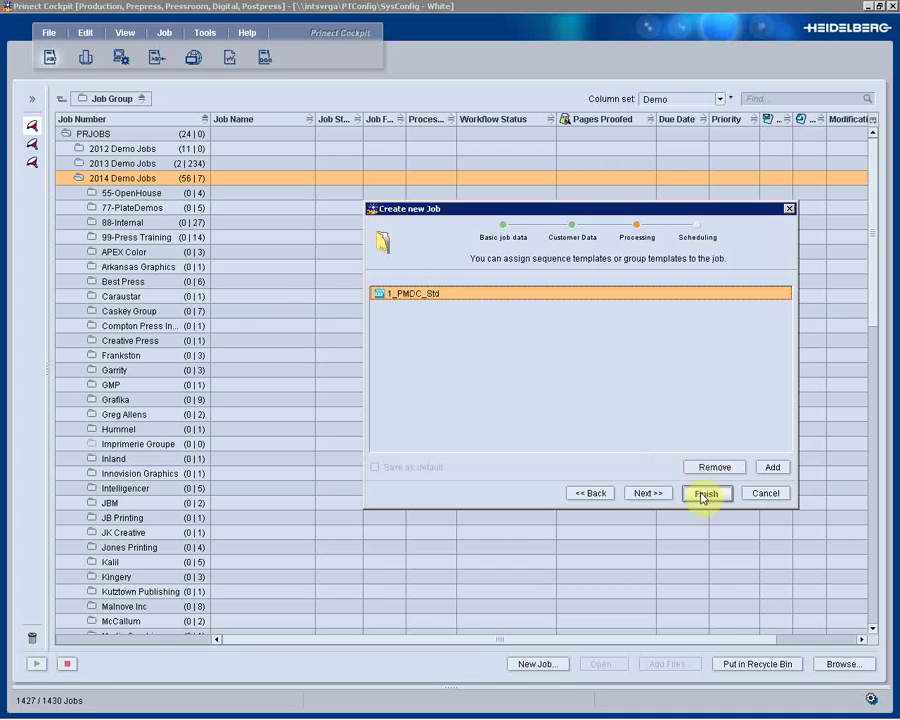
{"action": "left_click", "coordinate": [657, 494]}
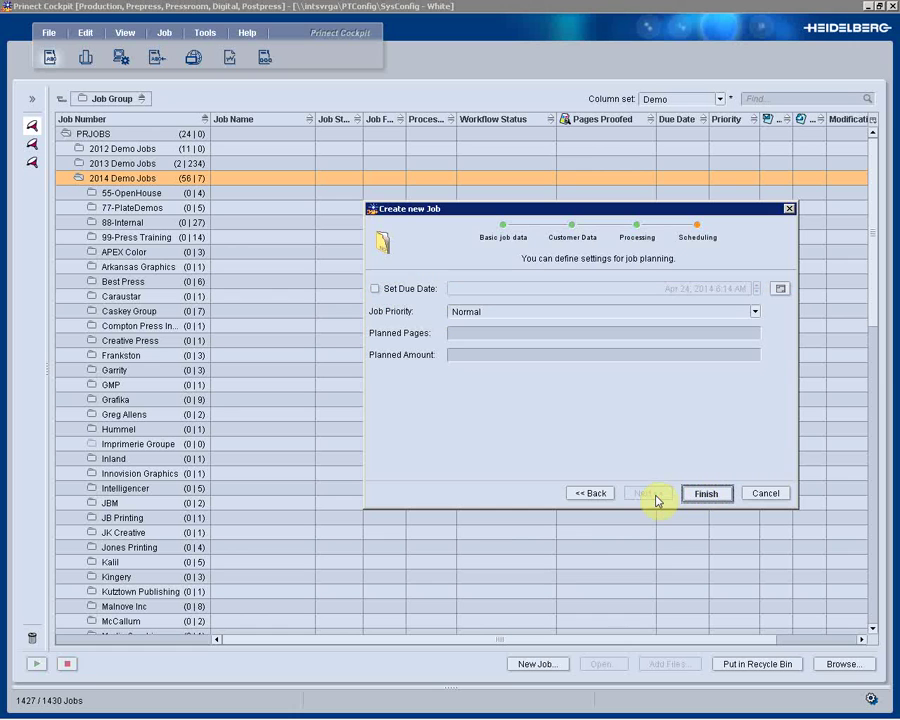
{"action": "left_click", "coordinate": [698, 495]}
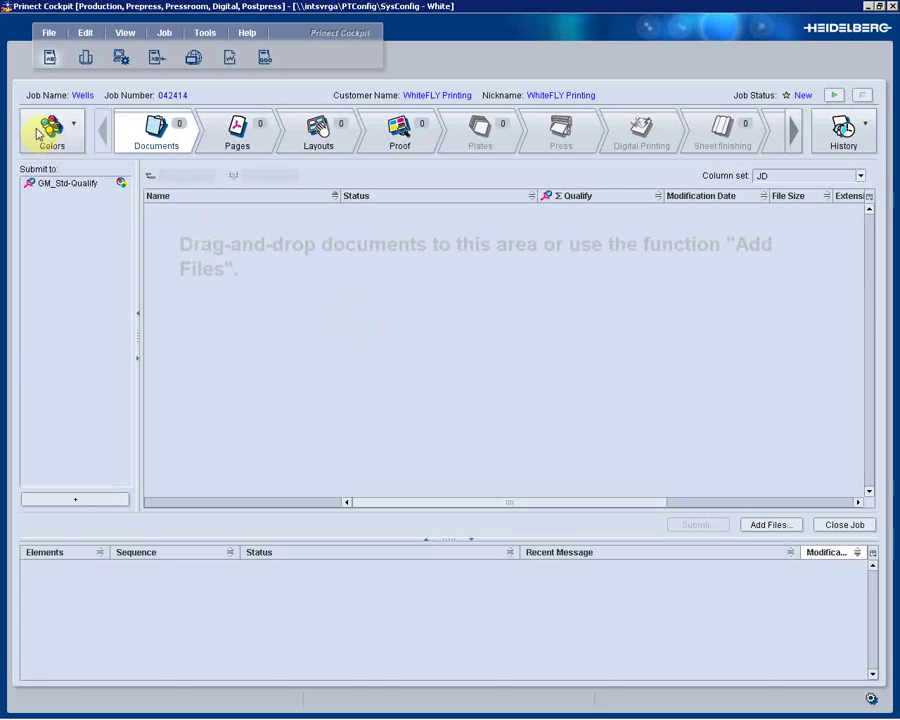
Step: In the Processes view, move GM_Spots further right of GM_Std-Qualify and save the diagram changes
{"action": "left_click", "coordinate": [74, 124]}
{"action": "left_click", "coordinate": [86, 198]}
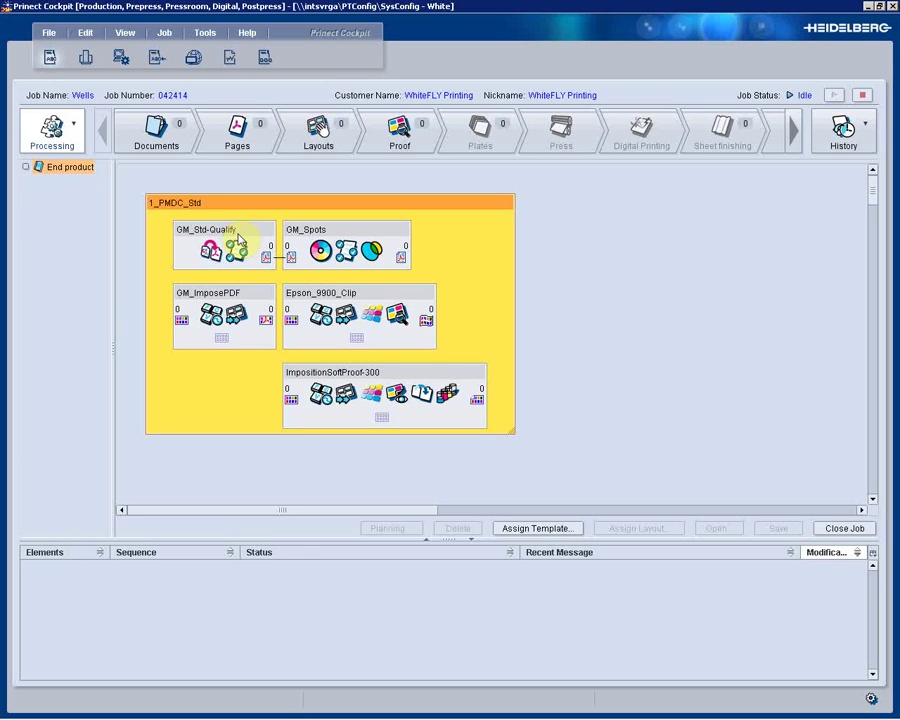
{"action": "left_click", "coordinate": [320, 234]}
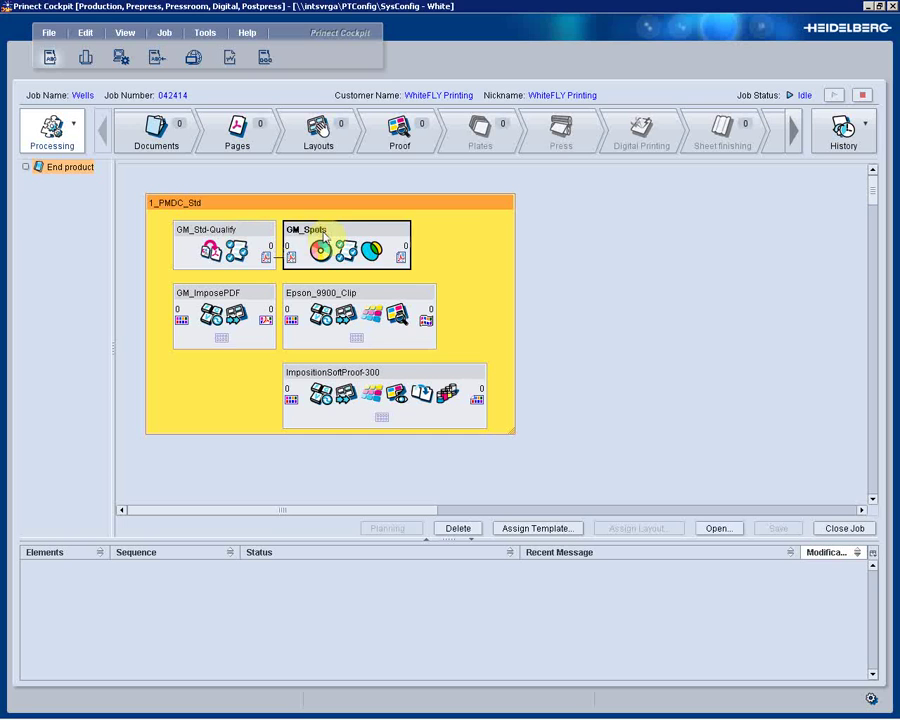
{"action": "left_click_drag", "start_coordinate": [322, 232], "coordinate": [390, 231]}
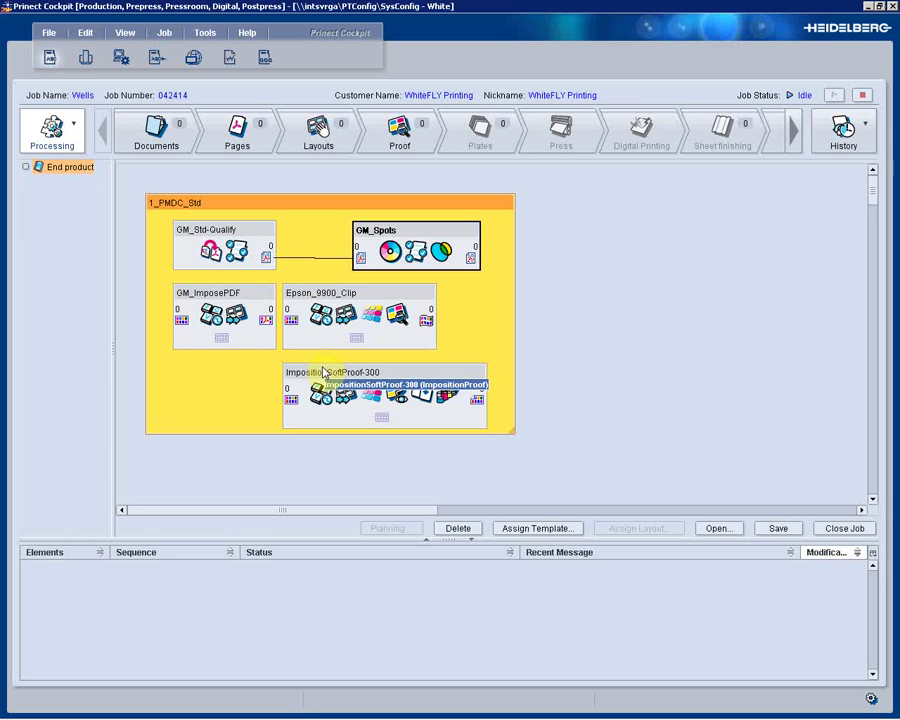
{"action": "left_click", "coordinate": [325, 260]}
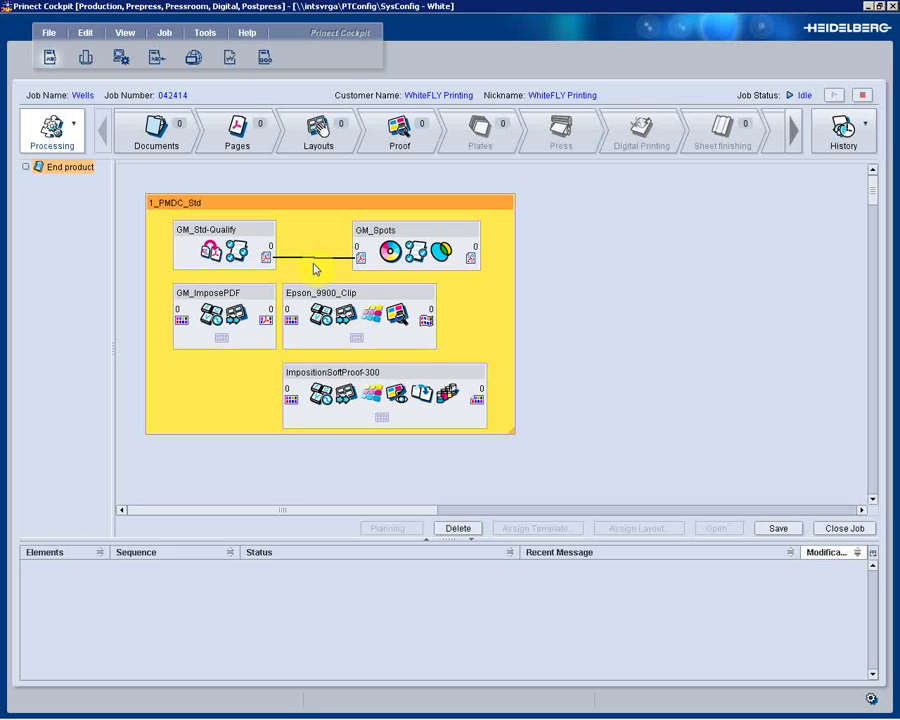
{"action": "left_click", "coordinate": [157, 130]}
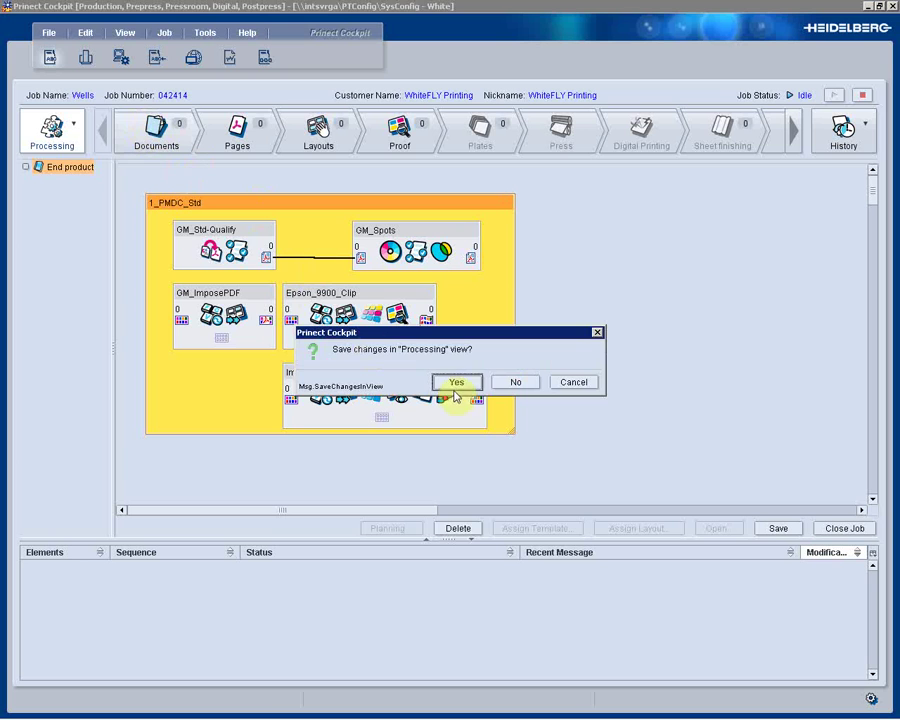
{"action": "left_click", "coordinate": [456, 384]}
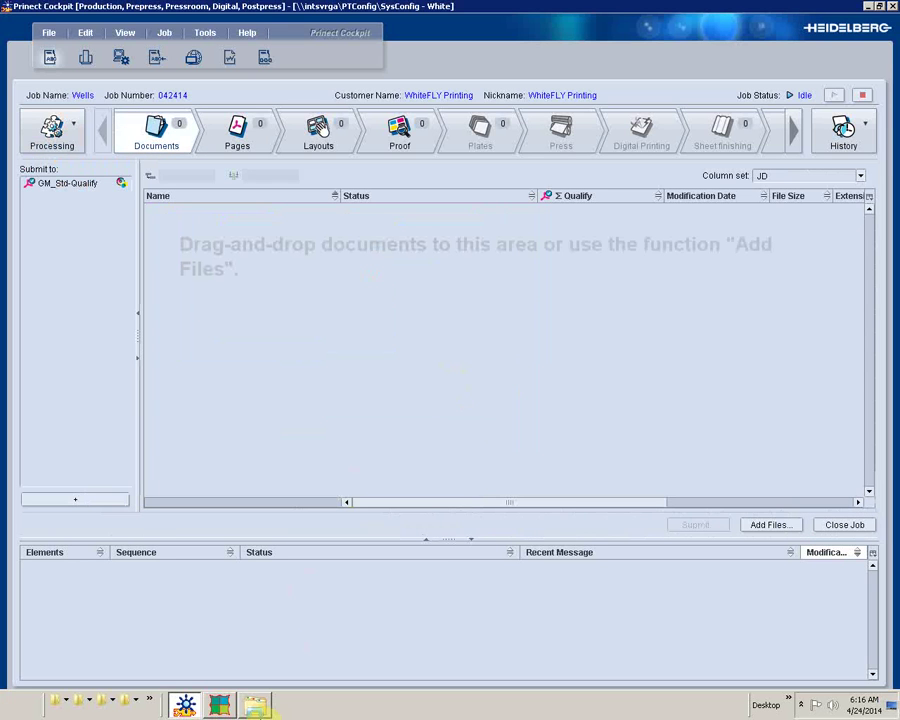
Step: Add 01-Wells_8.5x11_8p.pdf to the job's documents and open page 1's GM_Spots report from Pages
{"action": "left_click", "coordinate": [257, 706]}
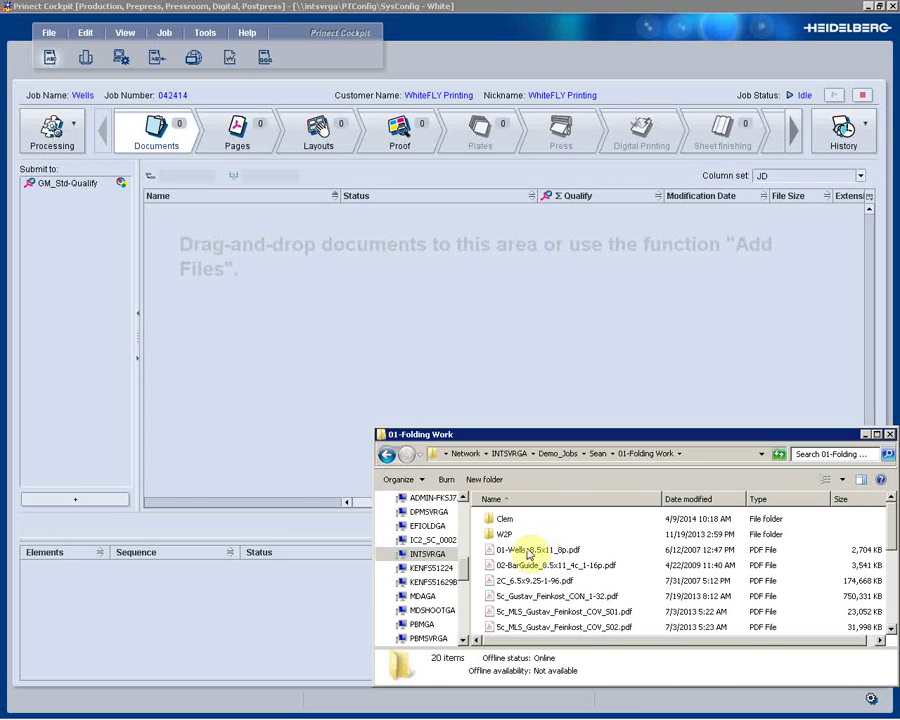
{"action": "left_click_drag", "start_coordinate": [525, 549], "coordinate": [326, 350]}
{"action": "left_click", "coordinate": [865, 436]}
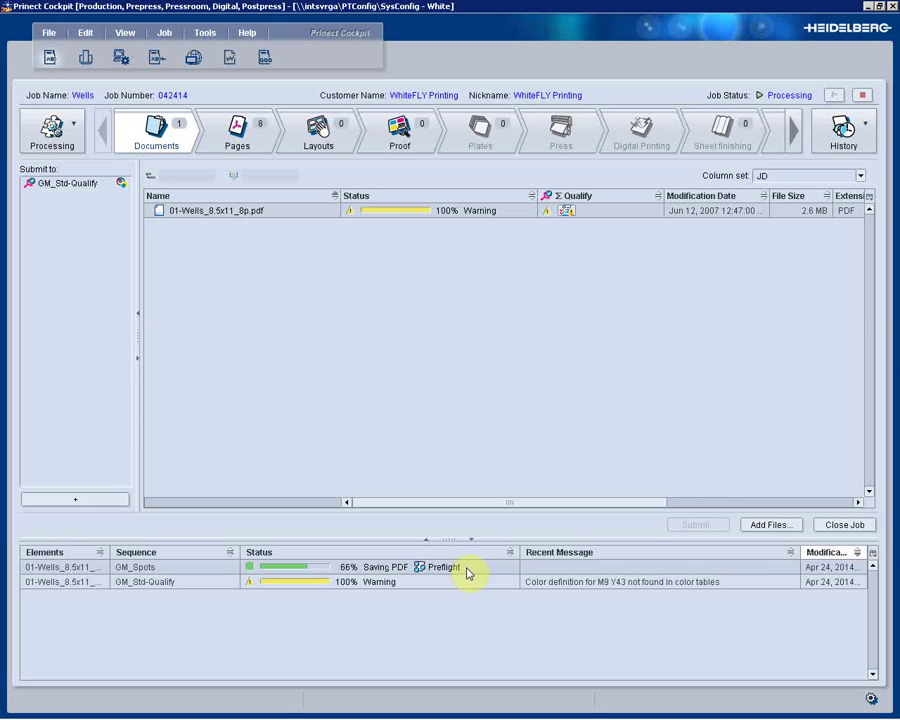
{"action": "left_click", "coordinate": [215, 148]}
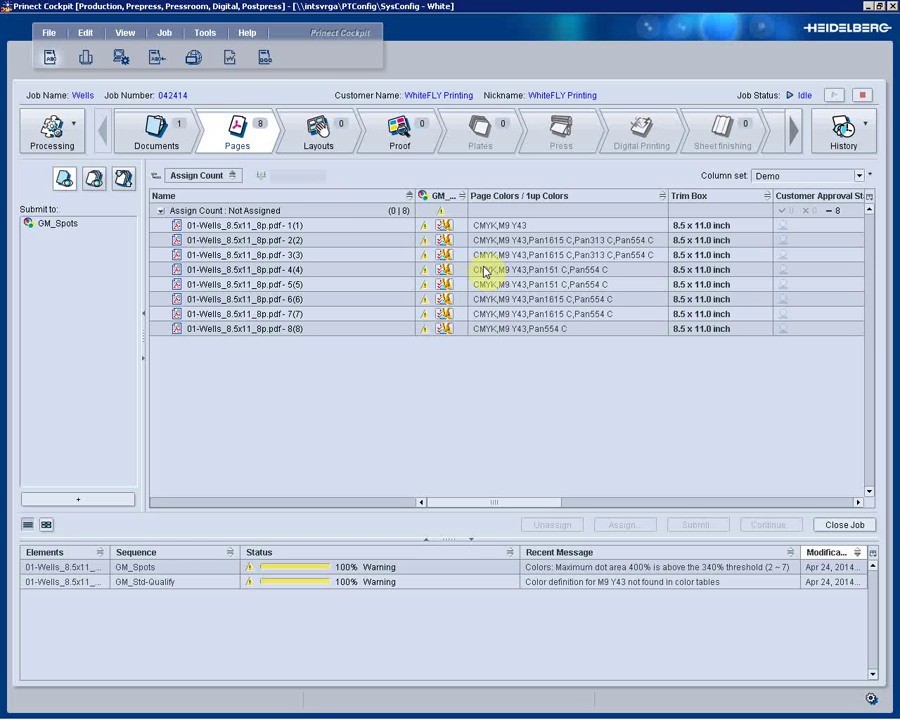
{"action": "left_click", "coordinate": [450, 226]}
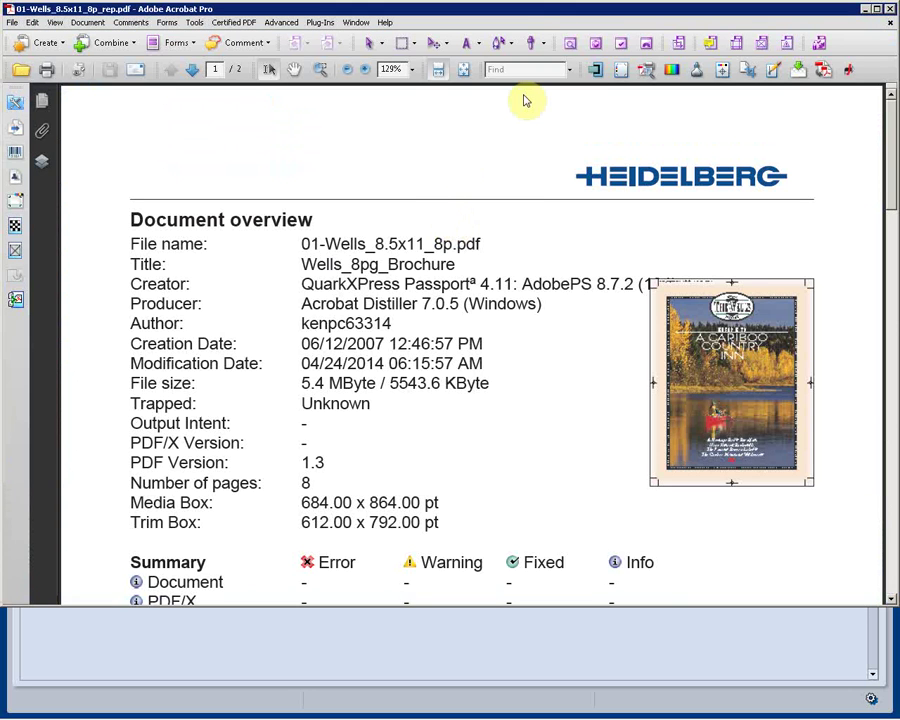
Step: Fit the report page to the window and jump to the 163 dpi image warning
{"action": "key", "text": "ctrl+0"}
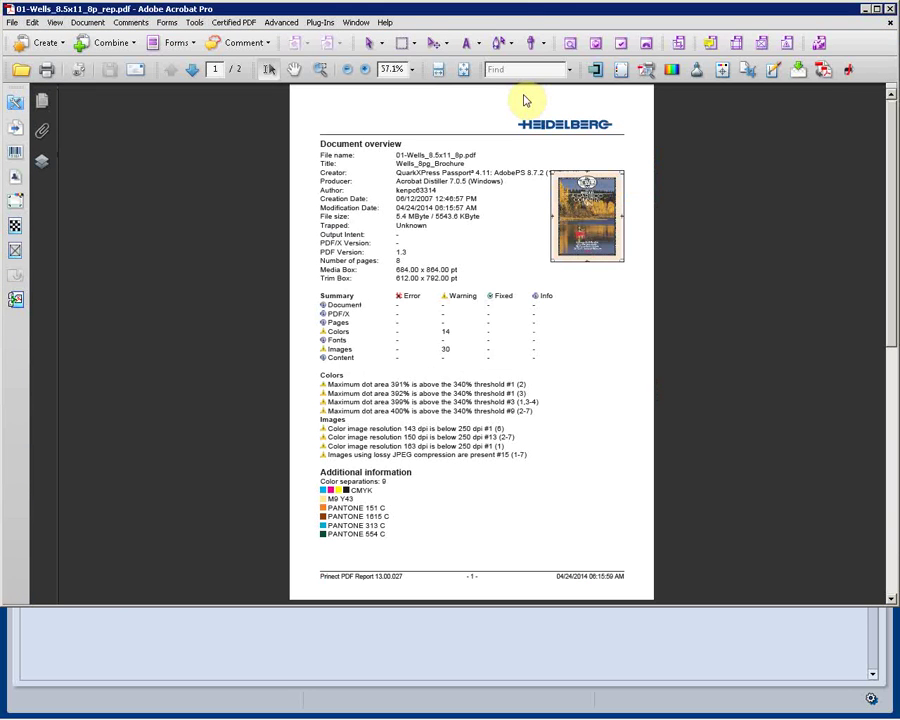
{"action": "left_click", "coordinate": [385, 444]}
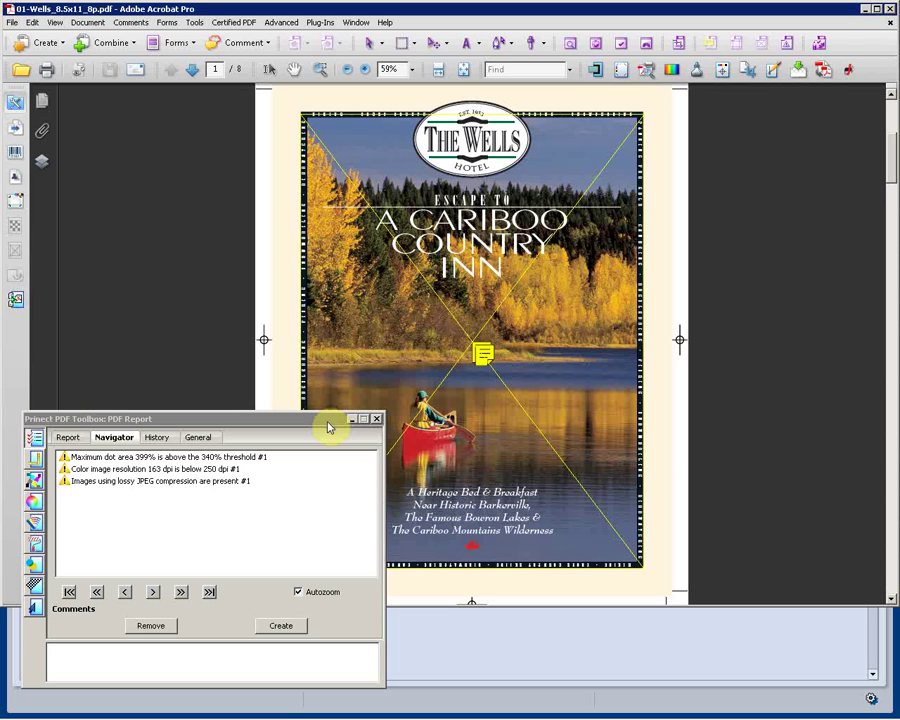
Step: Review page 1's ink coverage, image resolution and lossy JPEG warnings, then close the PDF Toolbox report
{"action": "left_click", "coordinate": [141, 459]}
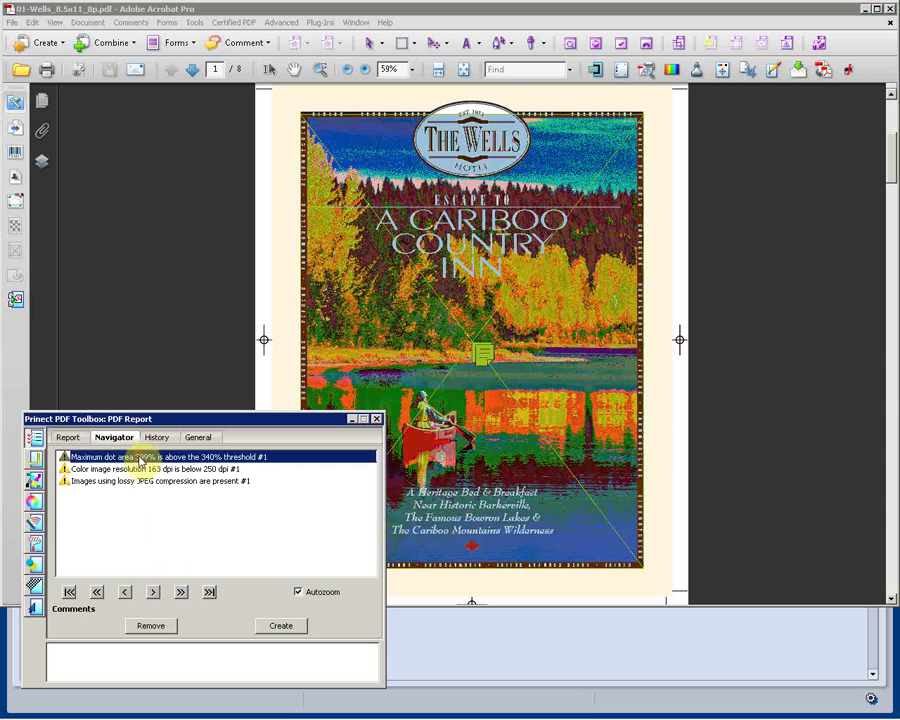
{"action": "left_click", "coordinate": [138, 470]}
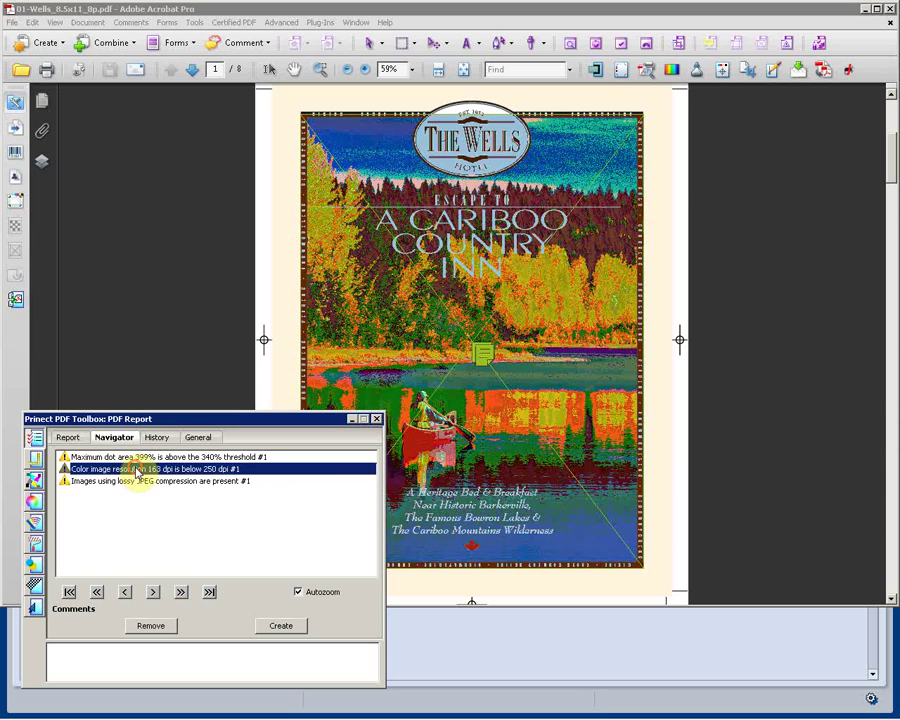
{"action": "left_click", "coordinate": [134, 482]}
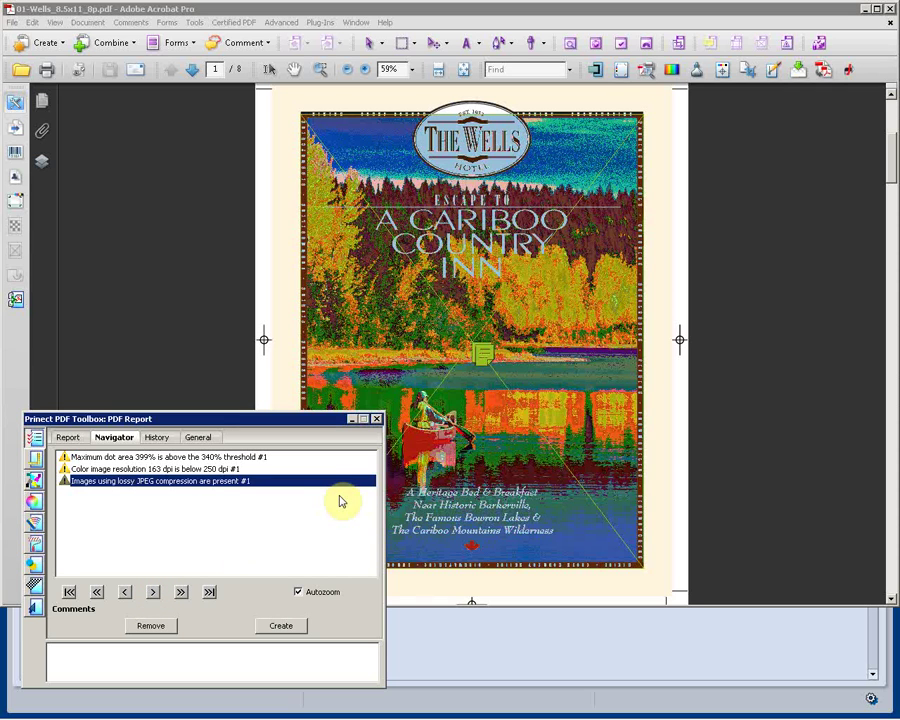
{"action": "left_click", "coordinate": [376, 419]}
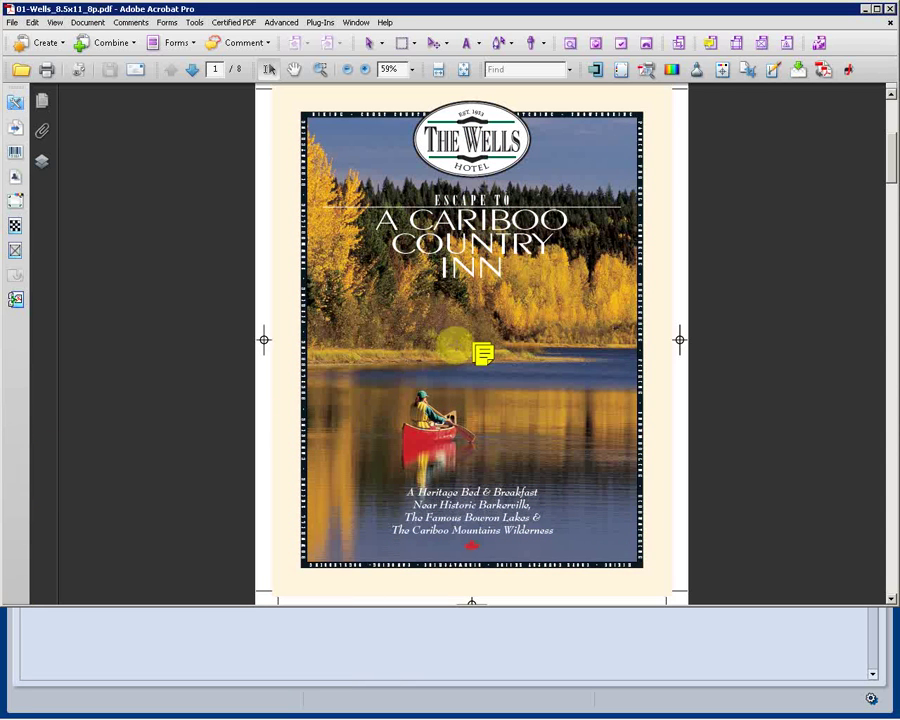
Step: Pull the resolution note off the stacked notes and select its warning text
{"action": "left_click_drag", "start_coordinate": [481, 352], "coordinate": [513, 410]}
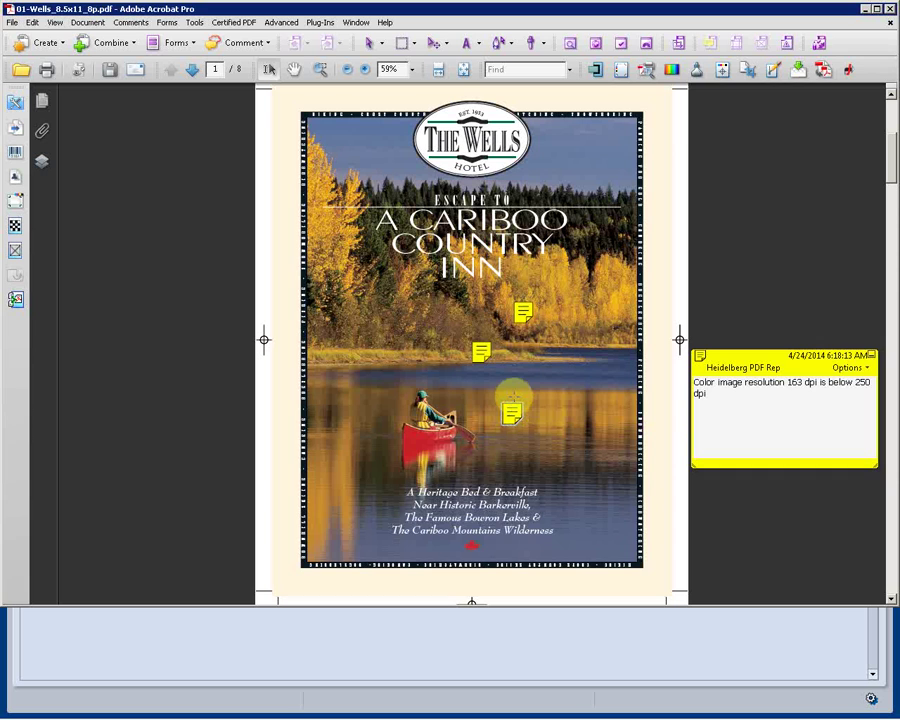
{"action": "left_click", "coordinate": [741, 400]}
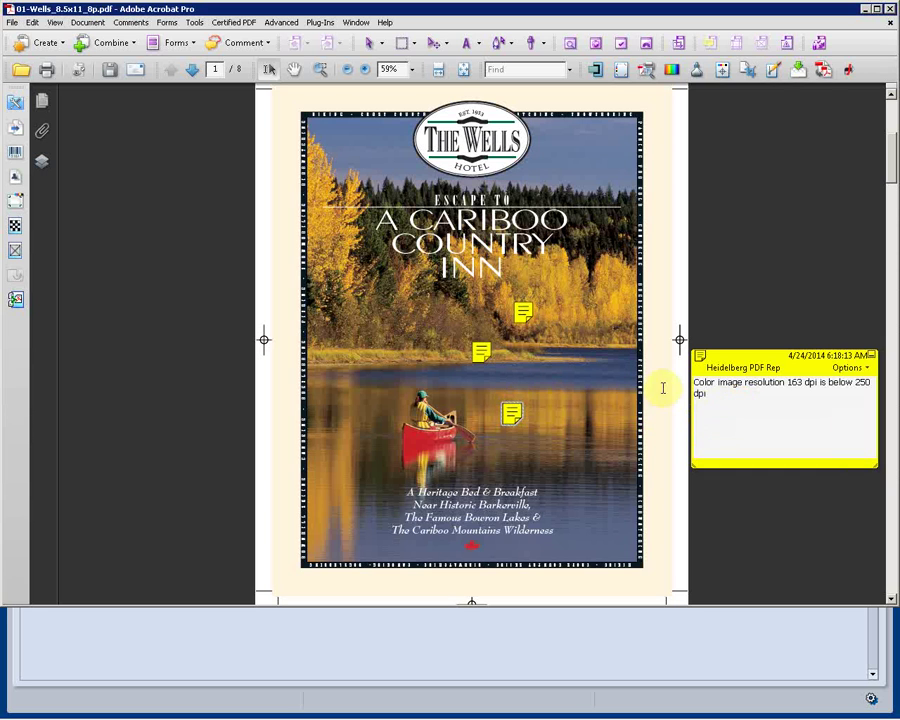
{"action": "left_click_drag", "start_coordinate": [695, 382], "coordinate": [714, 404]}
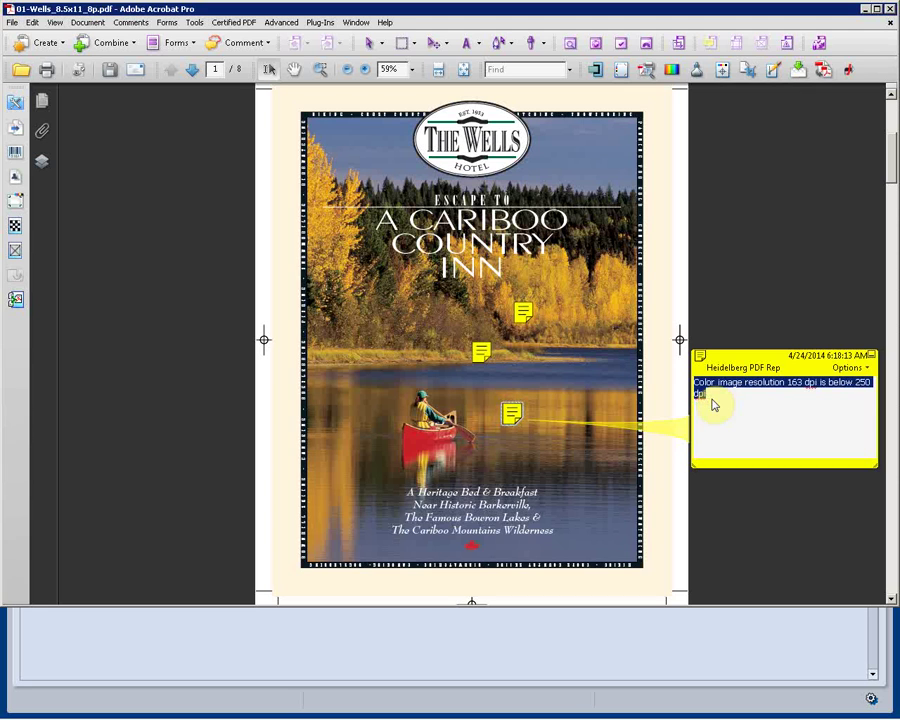
Step: Close the Wells brochure without saving, then close the PDF report too
{"action": "key", "text": "ctrl+w"}
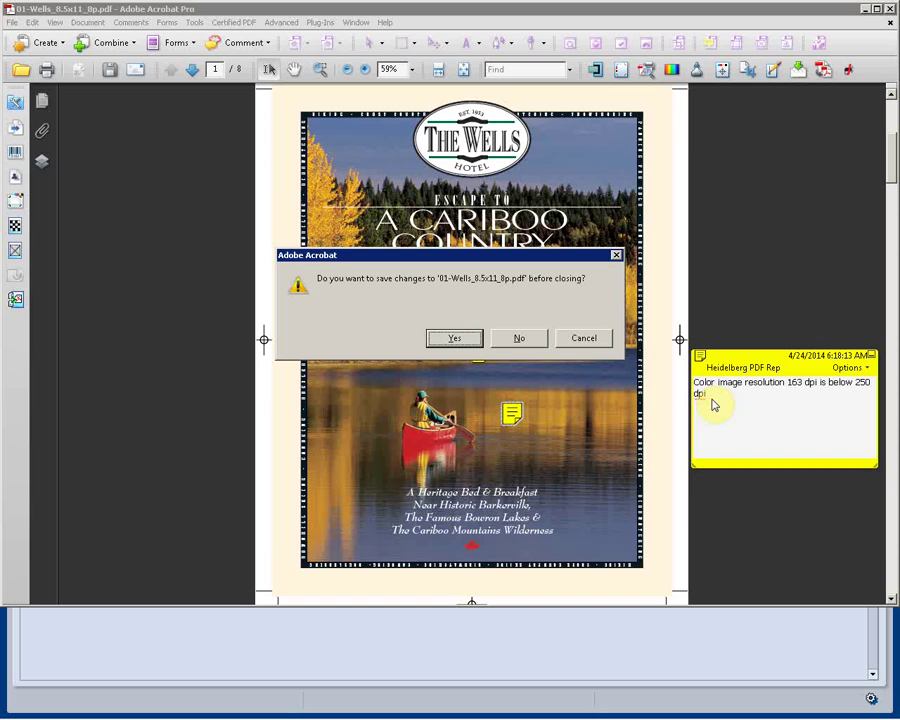
{"action": "key", "text": "n"}
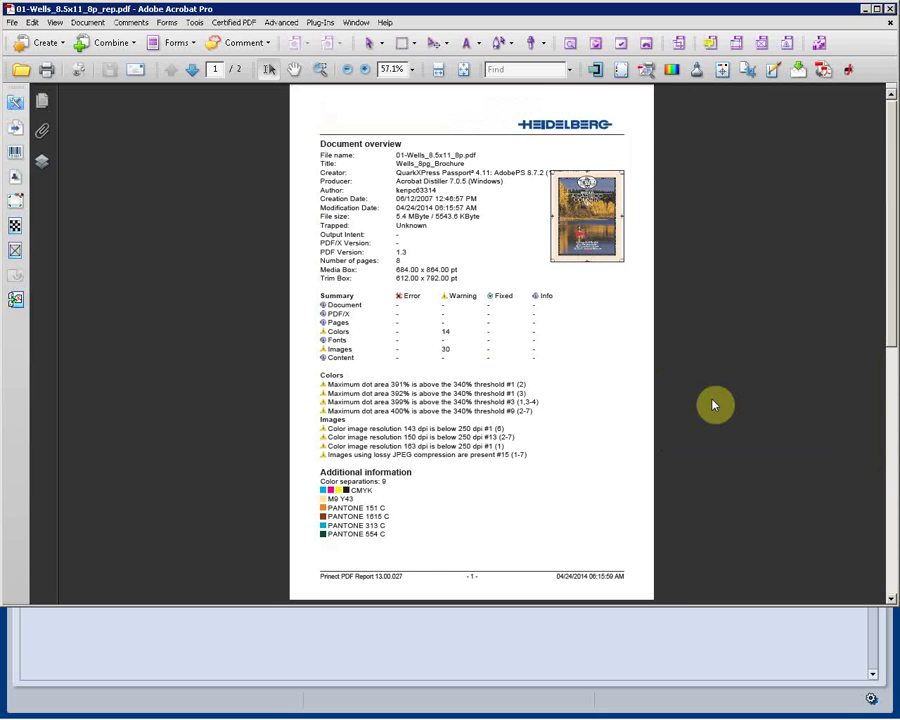
{"action": "key", "text": "ctrl+w"}
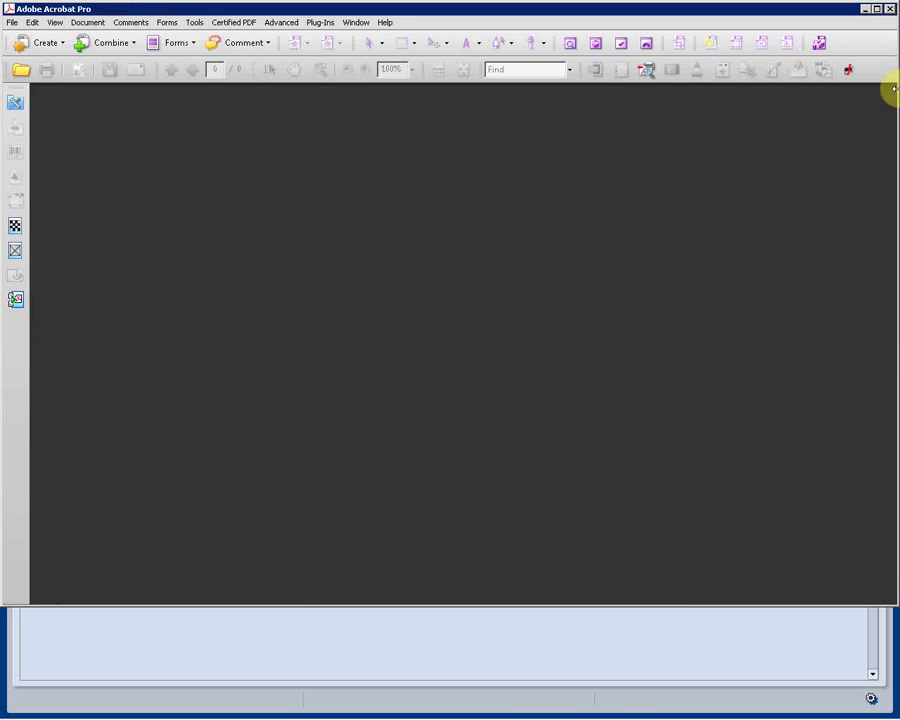
Step: Minimize Acrobat and clear the page 1 selection in the Wells job's Pages table
{"action": "left_click", "coordinate": [866, 9]}
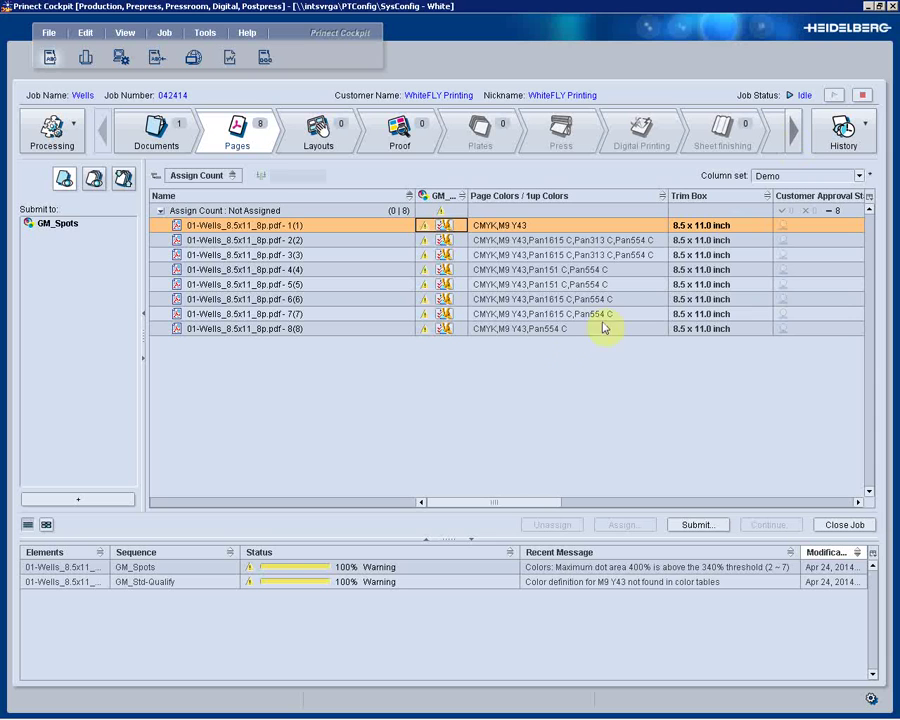
{"action": "left_click", "coordinate": [532, 362]}
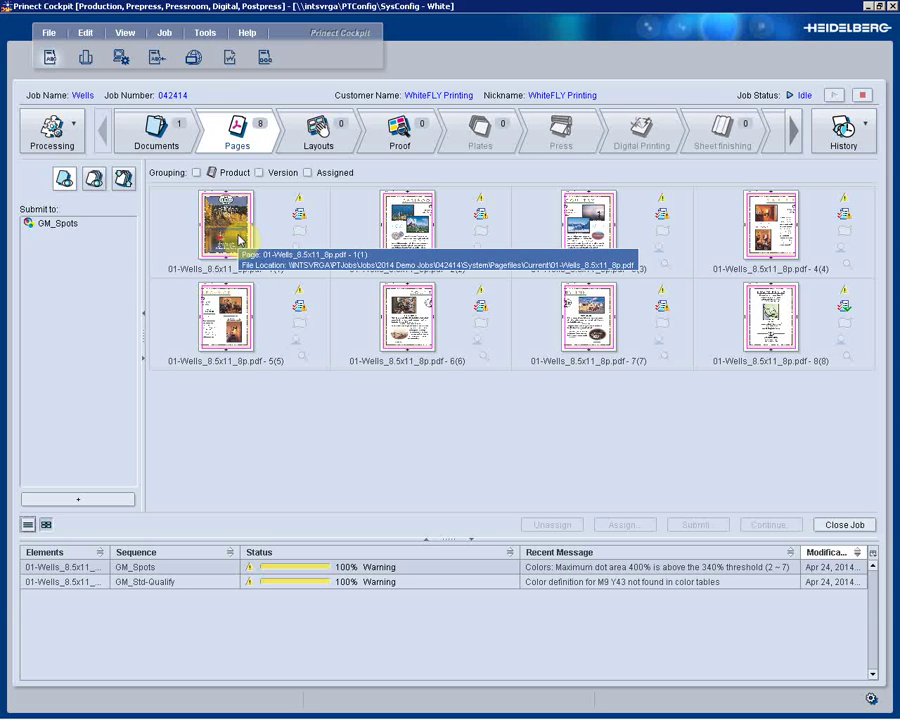
Step: Open page 1 in Acrobat, fit it to the window, and show the PDF Toolbox report
{"action": "double_click", "coordinate": [240, 240]}
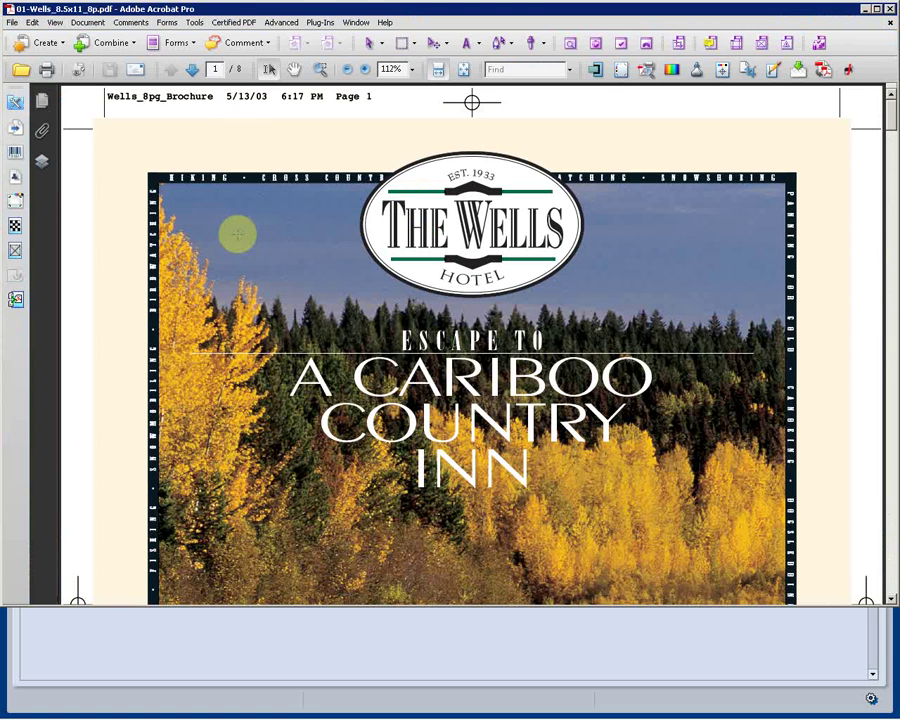
{"action": "key", "text": "ctrl+0"}
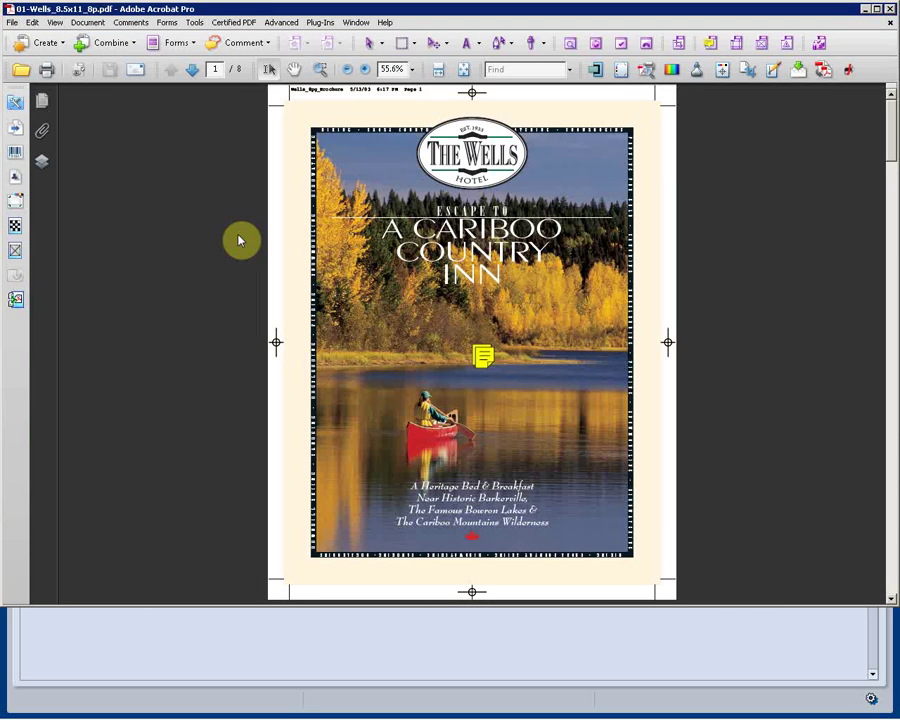
{"action": "left_click", "coordinate": [16, 103]}
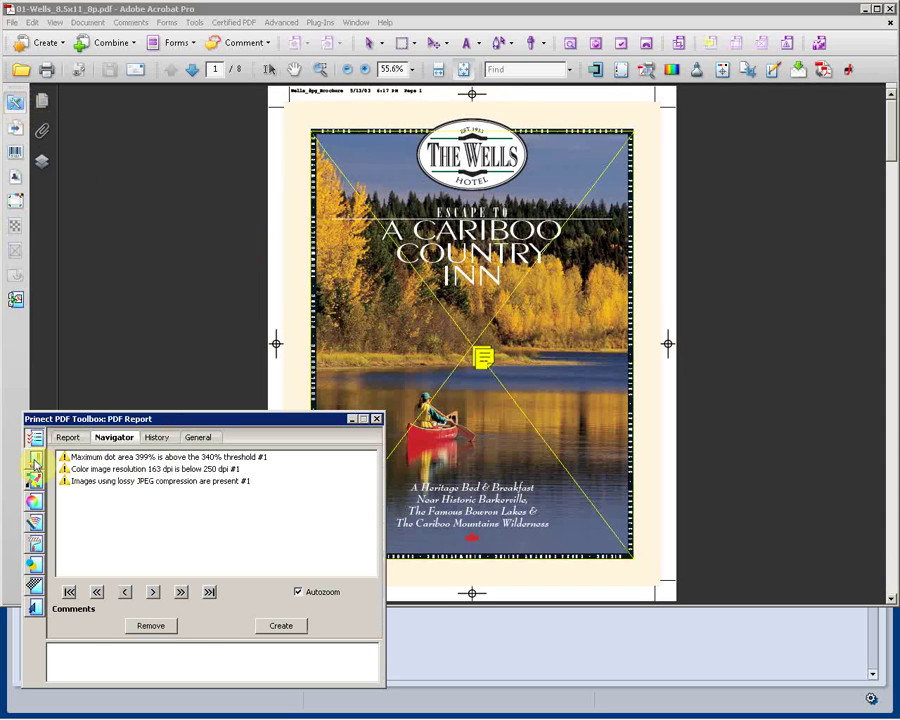
Step: In Geometry Control page sizes, set the document box height to 10 inches and drag its top edge
{"action": "left_click", "coordinate": [33, 462]}
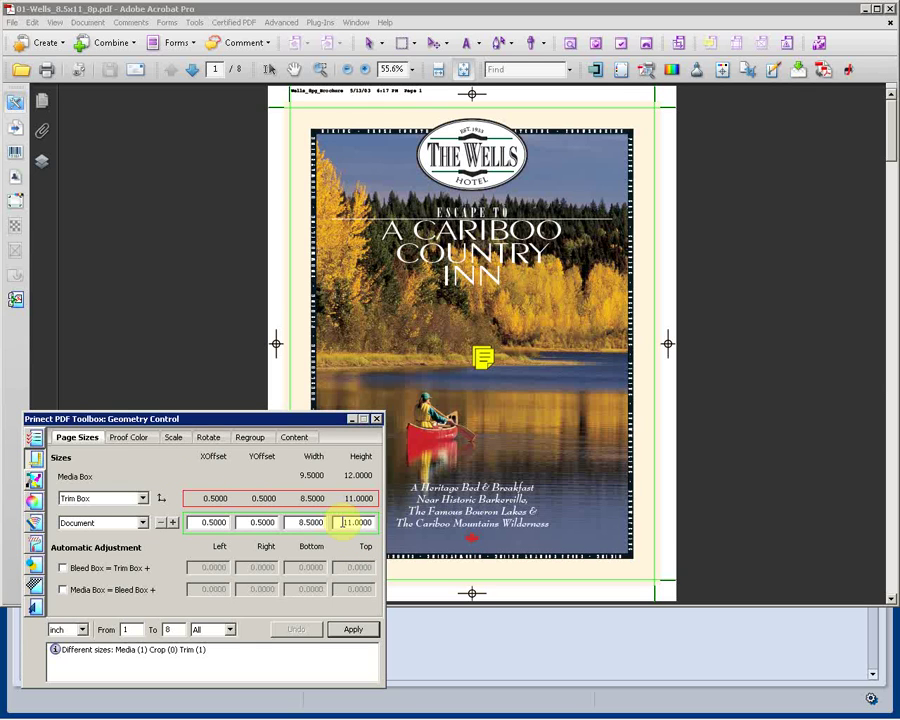
{"action": "left_click_drag", "start_coordinate": [343, 522], "coordinate": [408, 523]}
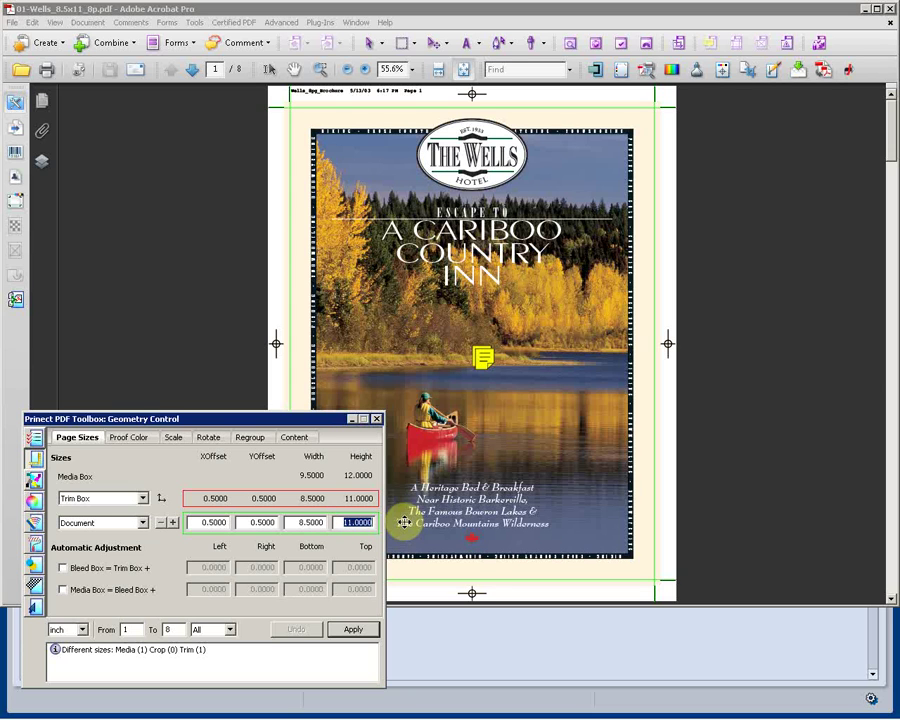
{"action": "type", "text": "10"}
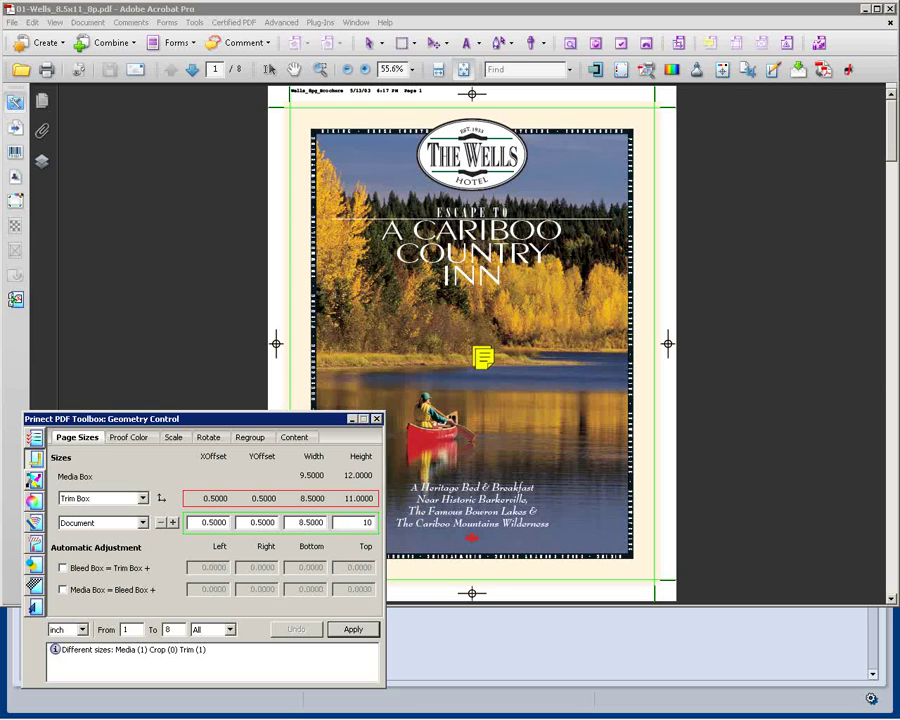
{"action": "key", "text": "Return"}
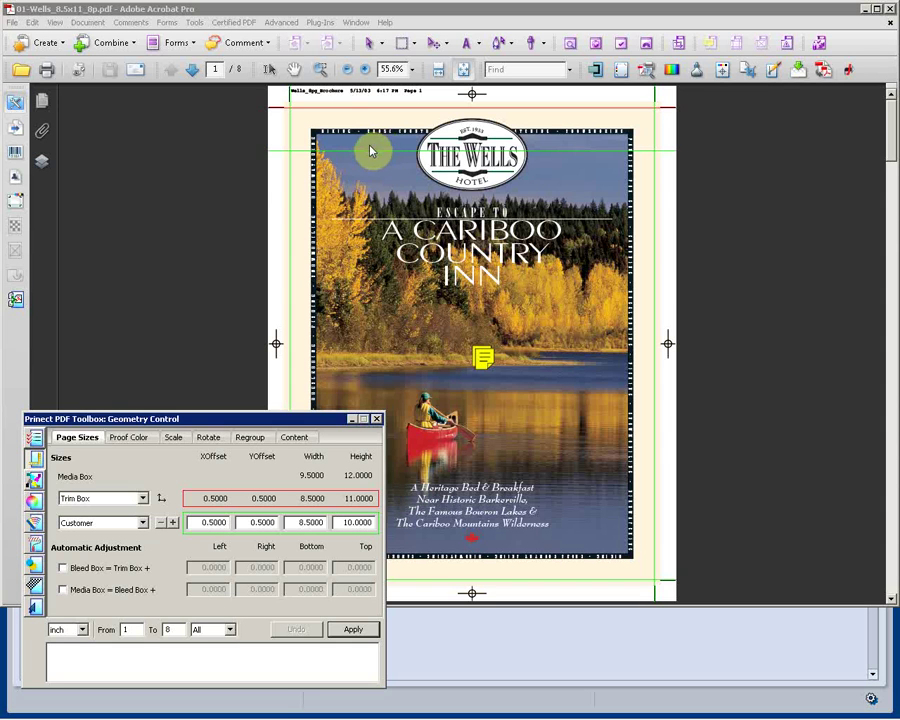
{"action": "left_click_drag", "start_coordinate": [372, 148], "coordinate": [371, 195]}
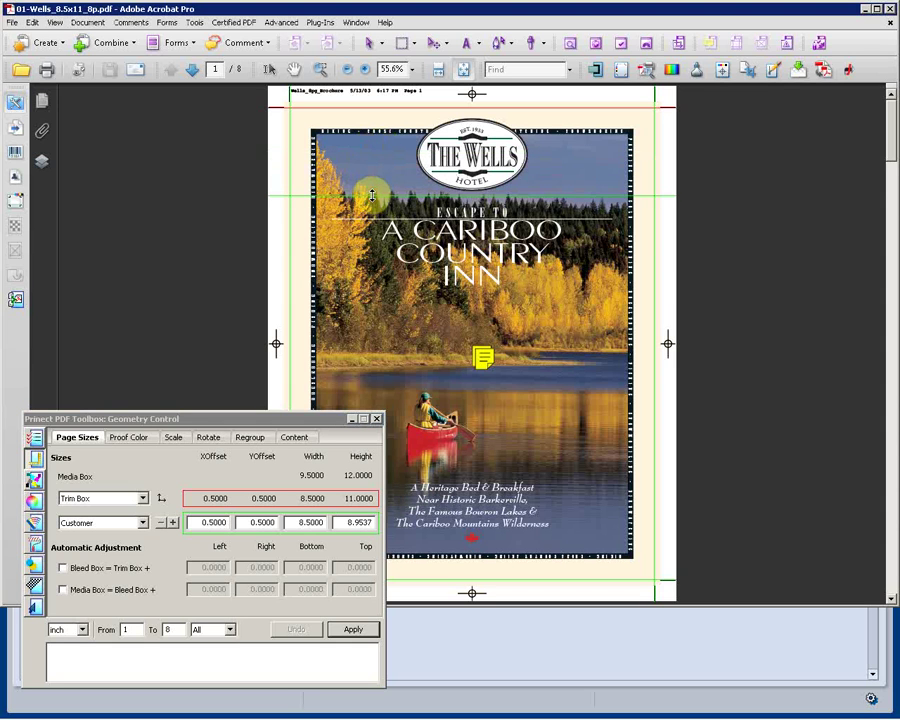
{"action": "left_click_drag", "start_coordinate": [368, 194], "coordinate": [361, 128]}
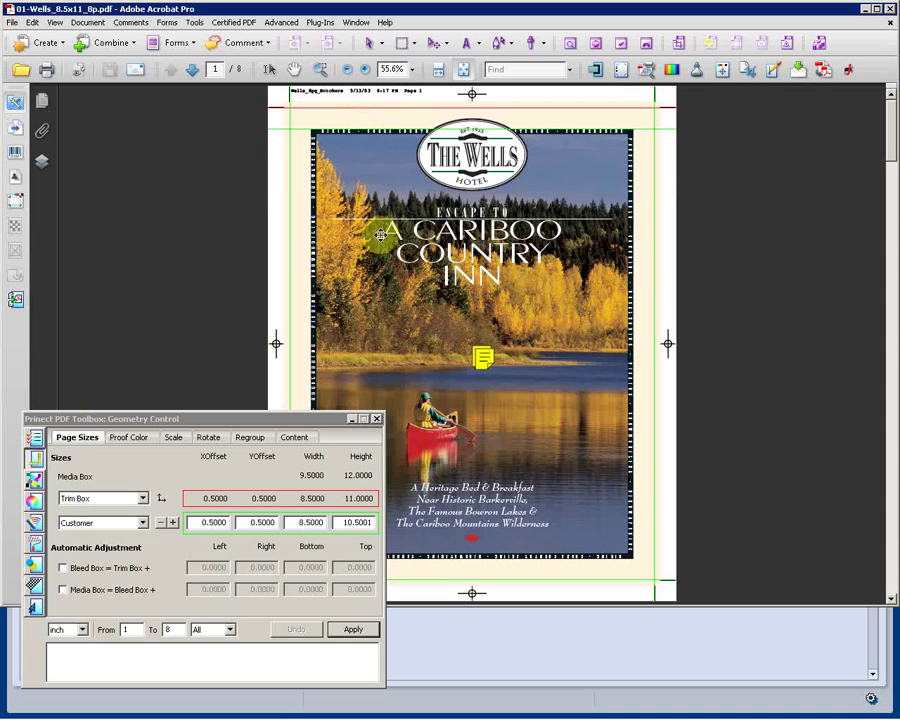
Step: Keep the page range at all pages and restore the height to 11.0000 inches
{"action": "left_click", "coordinate": [229, 629]}
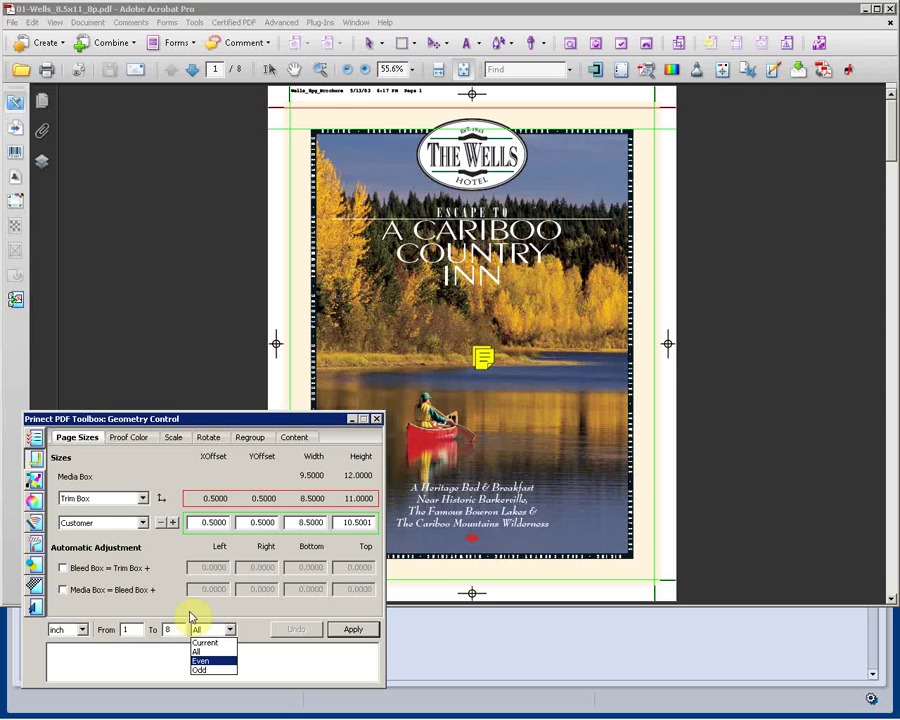
{"action": "left_click", "coordinate": [190, 615]}
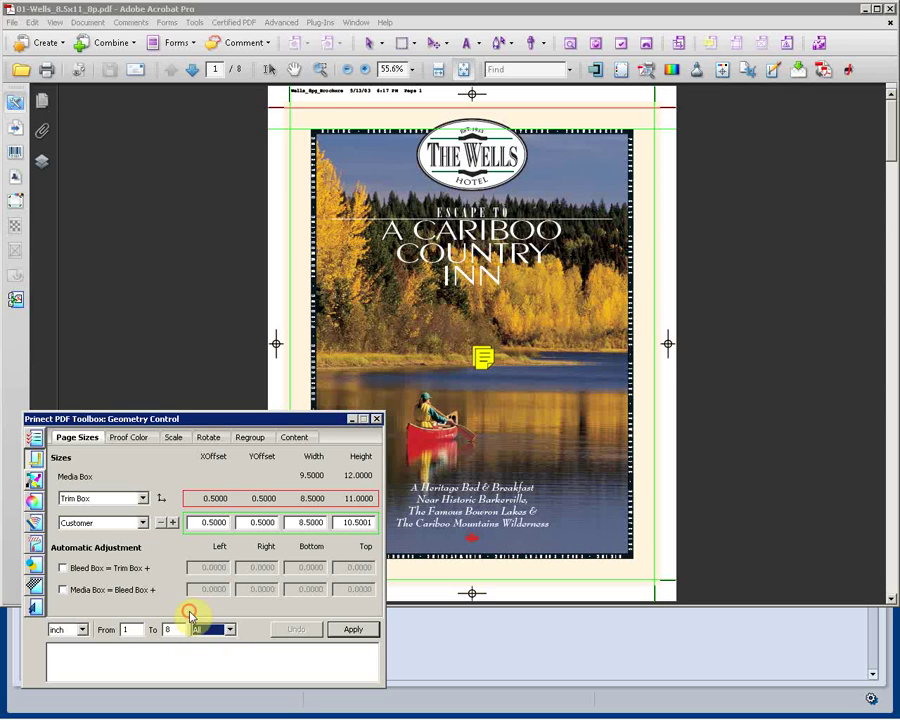
{"action": "double_click", "coordinate": [351, 520]}
{"action": "type", "text": "11.0000"}
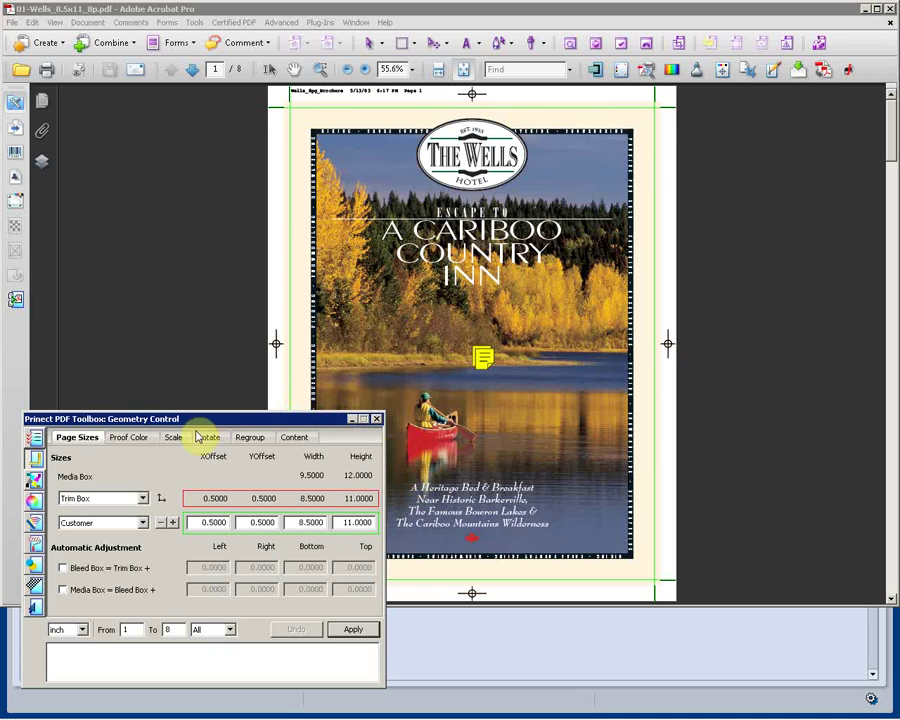
{"action": "left_click", "coordinate": [174, 437]}
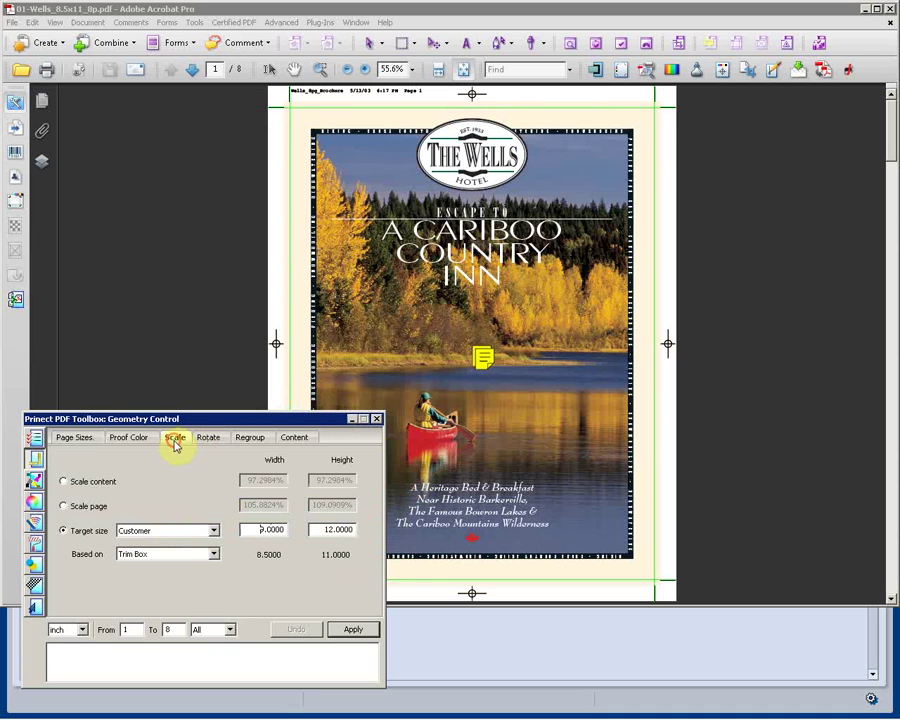
Step: Try the Scale content, Scale page and Target size scaling options, ending on Target size
{"action": "left_click", "coordinate": [79, 484]}
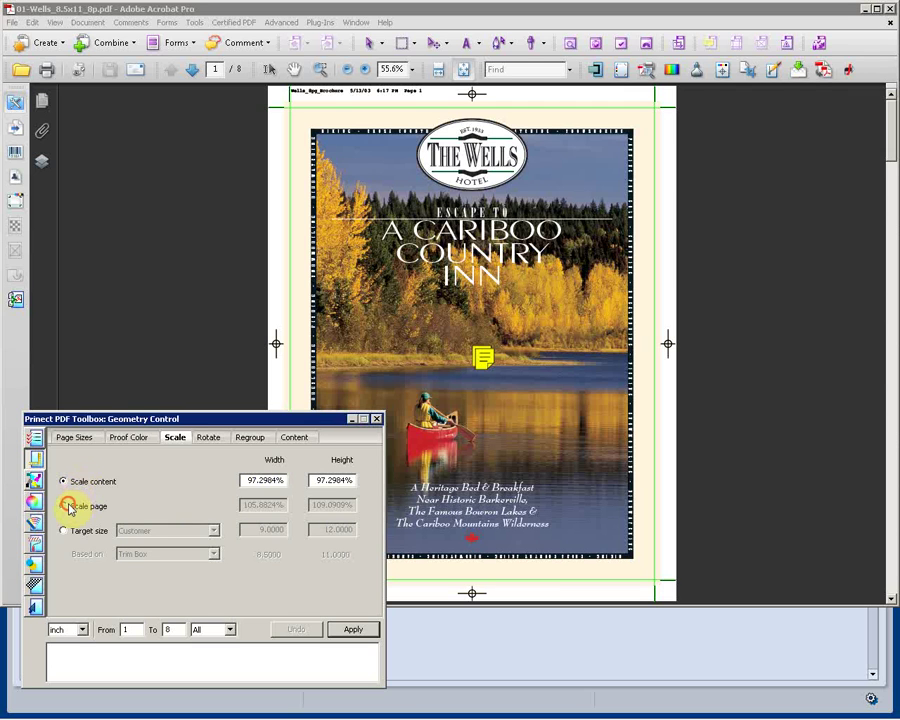
{"action": "left_click", "coordinate": [66, 507]}
{"action": "left_click", "coordinate": [84, 532]}
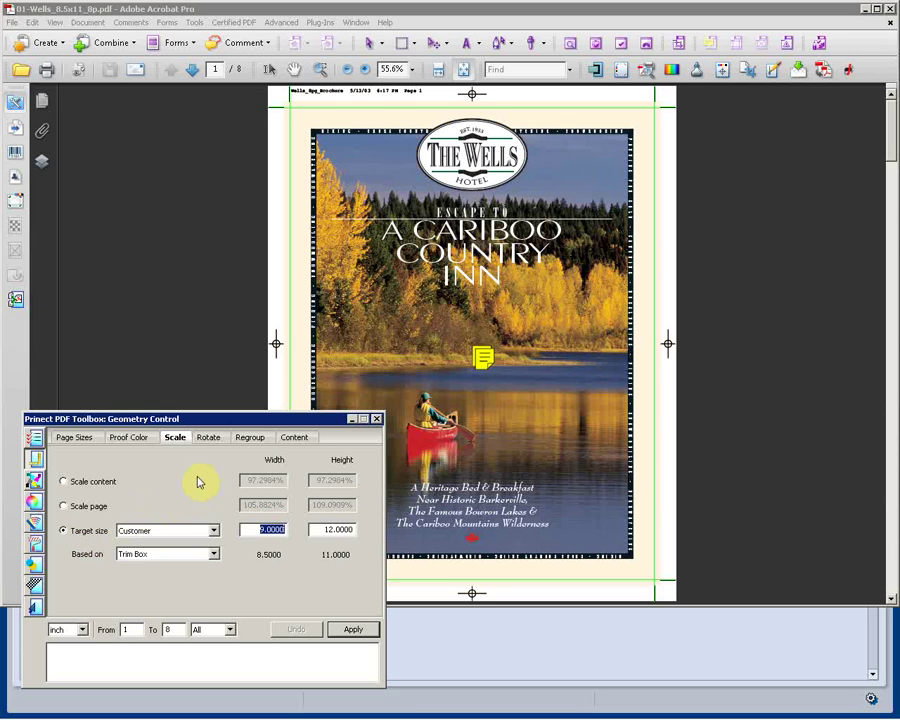
Step: Browse the Rotate tab's Page Reorientation choices unchanged, then show the Regroup settings
{"action": "left_click", "coordinate": [213, 442]}
{"action": "left_click", "coordinate": [200, 510]}
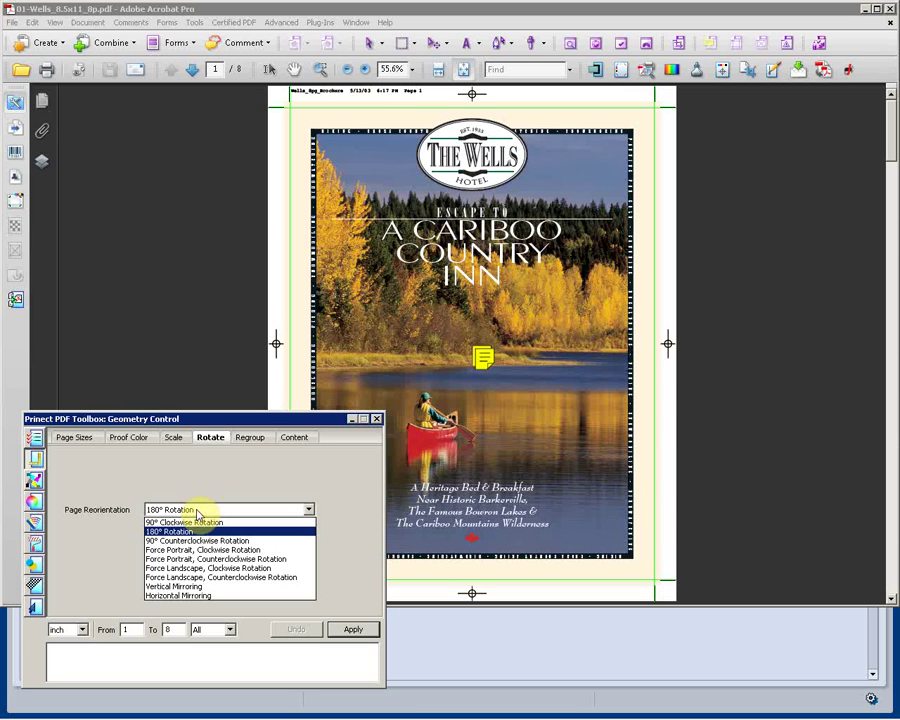
{"action": "left_click", "coordinate": [255, 438]}
{"action": "left_click", "coordinate": [255, 438]}
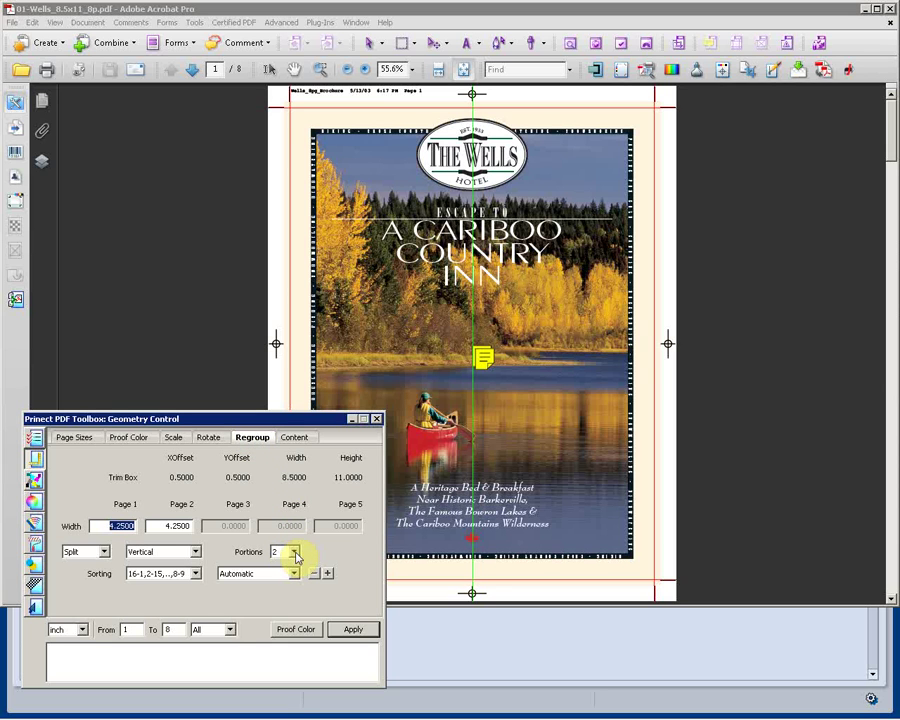
{"action": "left_click", "coordinate": [295, 554]}
{"action": "left_click", "coordinate": [295, 555]}
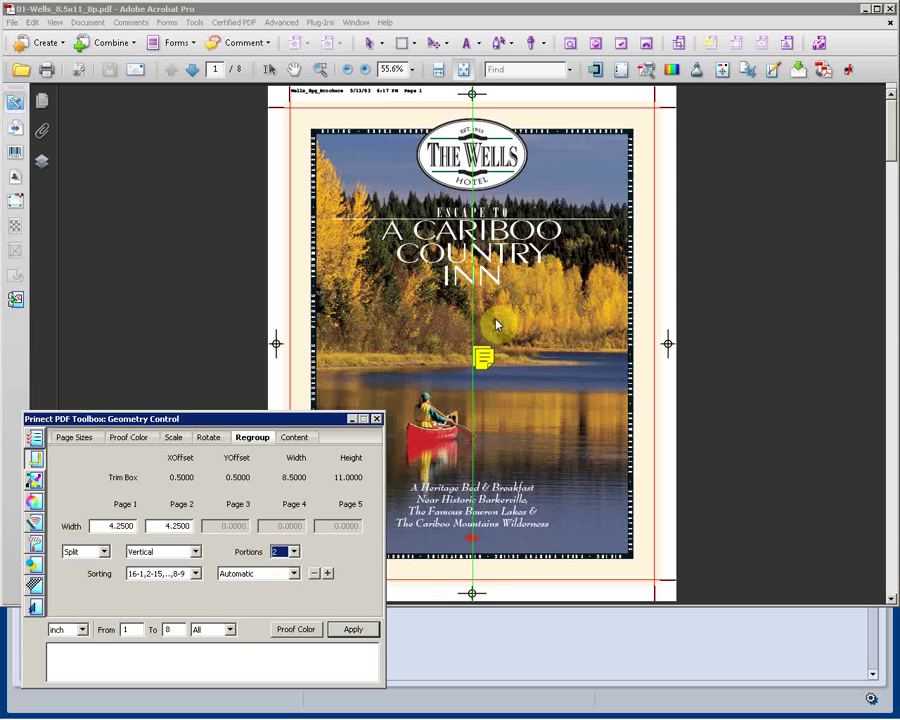
{"action": "left_click", "coordinate": [196, 574]}
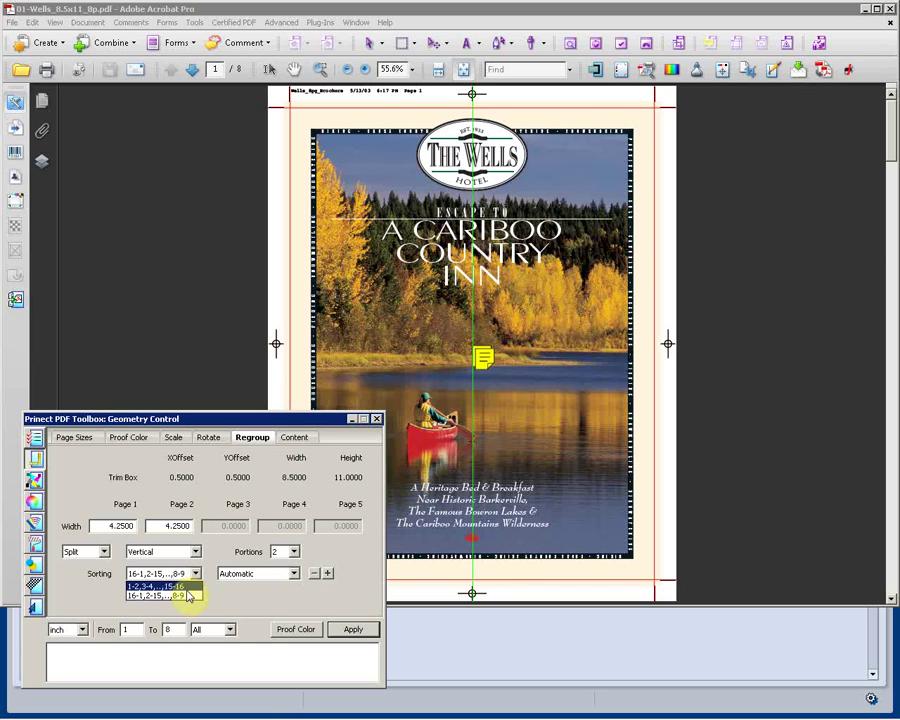
{"action": "left_click", "coordinate": [358, 605]}
Step: Highlight all 43 traps in the Trap Editor's Modify options and zoom into the logo's 1933
{"action": "left_click", "coordinate": [36, 566]}
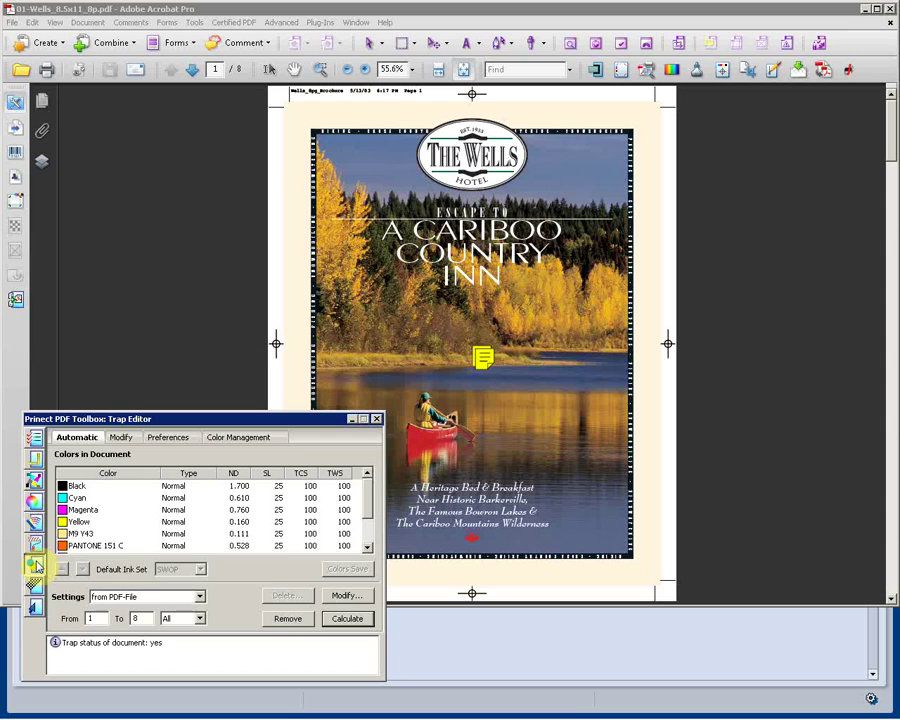
{"action": "left_click", "coordinate": [121, 437]}
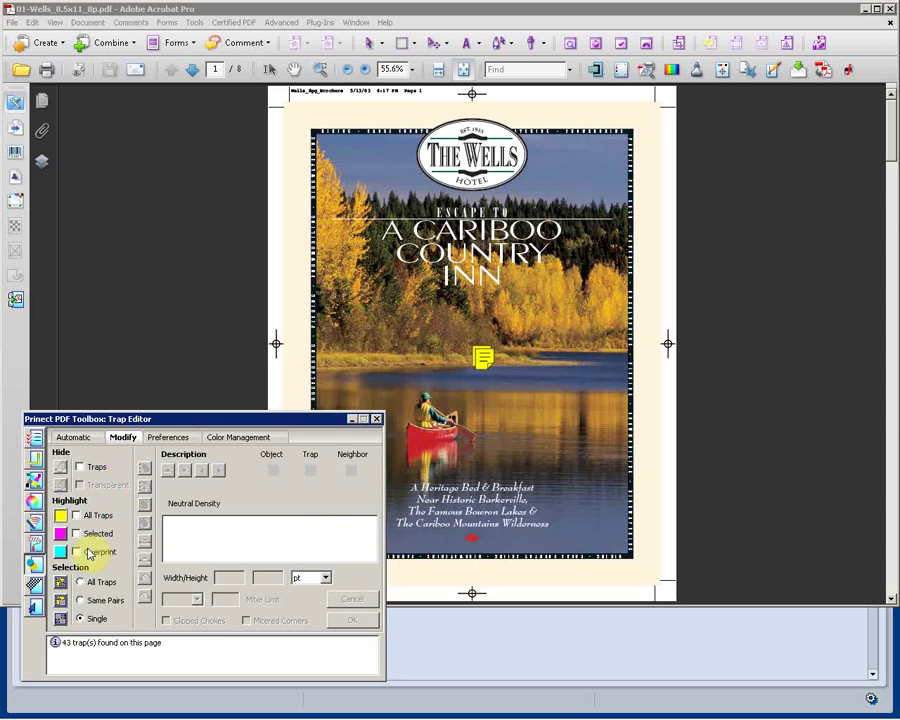
{"action": "left_click", "coordinate": [77, 516]}
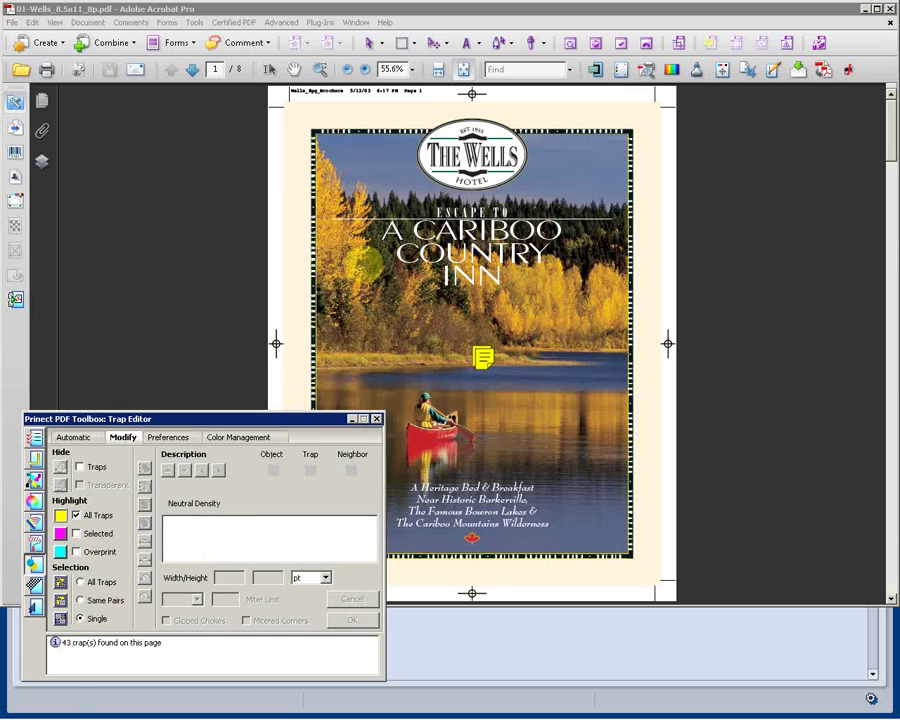
{"action": "left_click", "coordinate": [320, 69]}
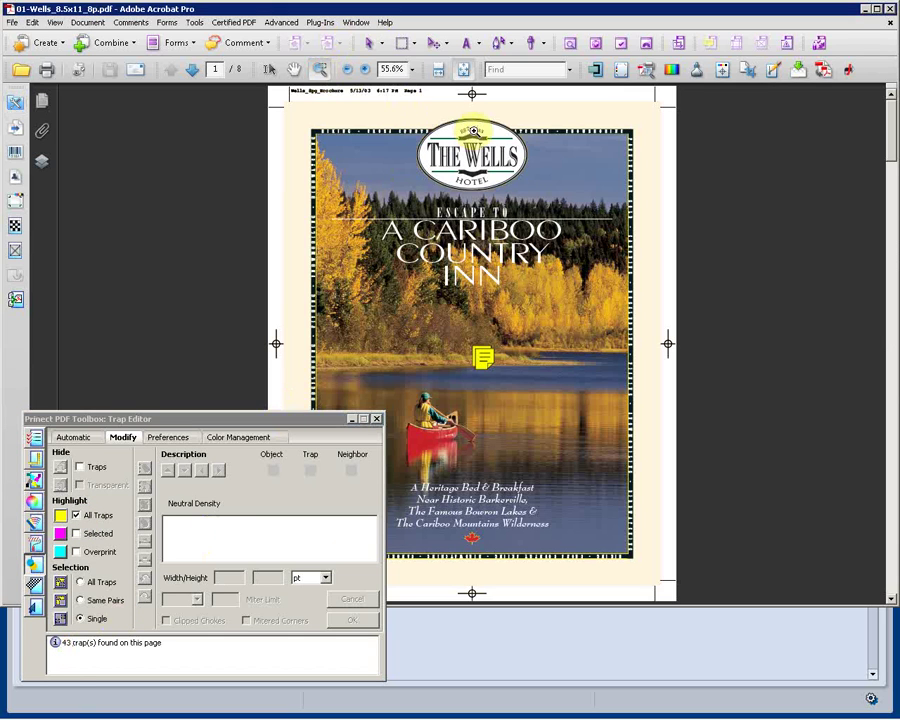
{"action": "left_click_drag", "start_coordinate": [473, 131], "coordinate": [496, 150]}
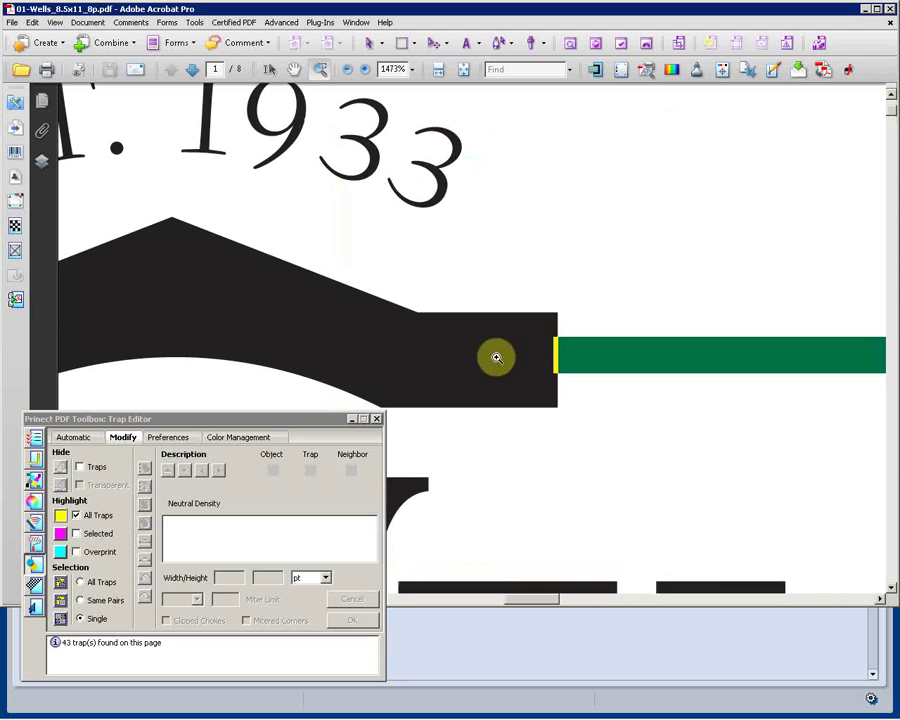
Step: Edit the black/green join trap to spread both ways with a 1.0 pt Yellow width
{"action": "left_click", "coordinate": [327, 416]}
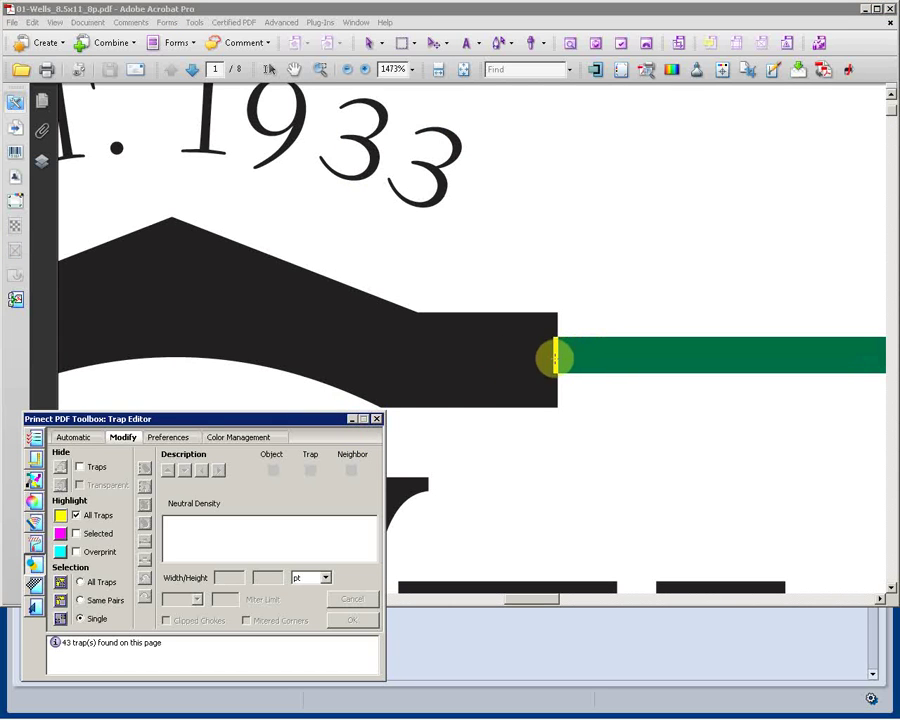
{"action": "left_click", "coordinate": [555, 357]}
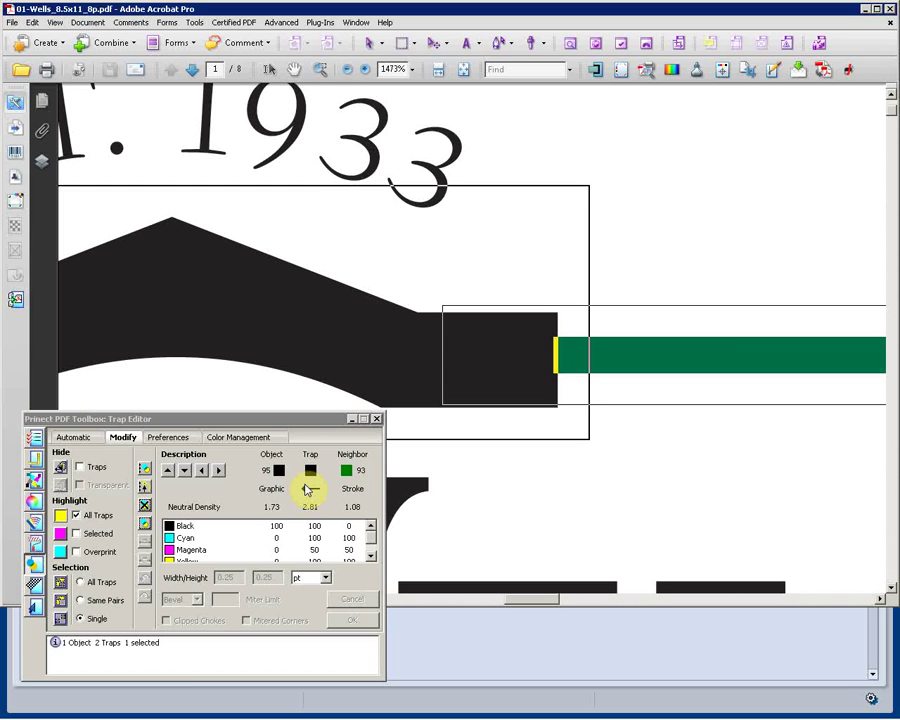
{"action": "left_click", "coordinate": [145, 470]}
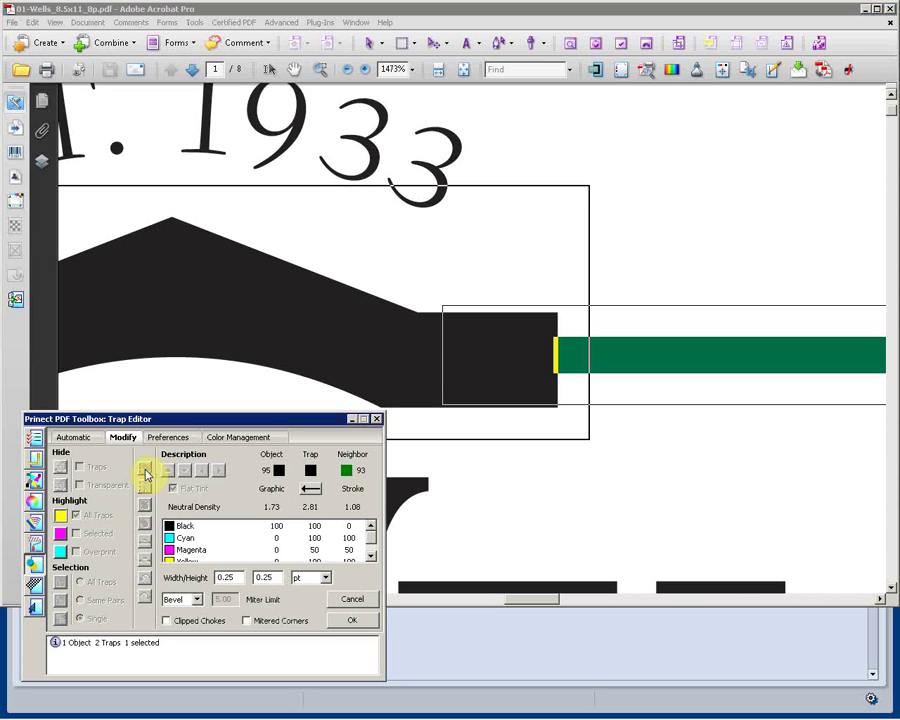
{"action": "left_click", "coordinate": [310, 489]}
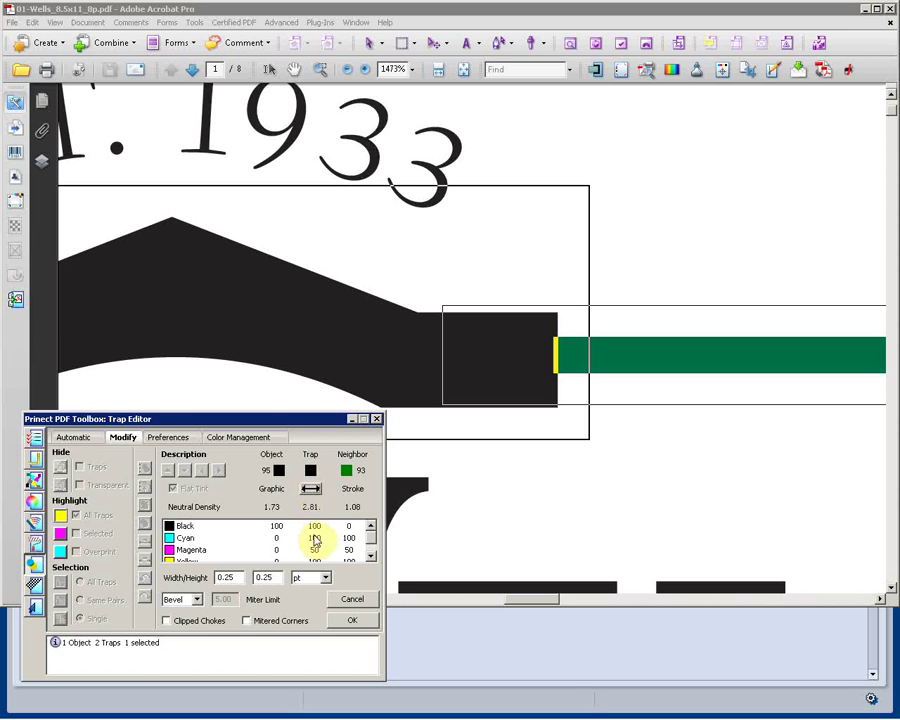
{"action": "left_click", "coordinate": [314, 527]}
{"action": "left_click", "coordinate": [316, 539]}
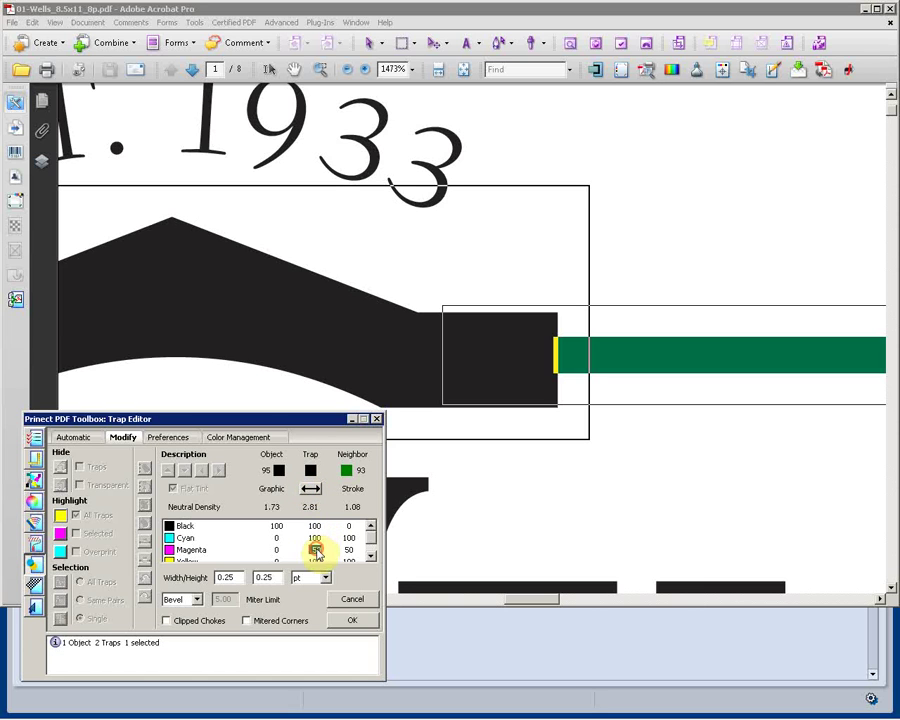
{"action": "left_click", "coordinate": [316, 560]}
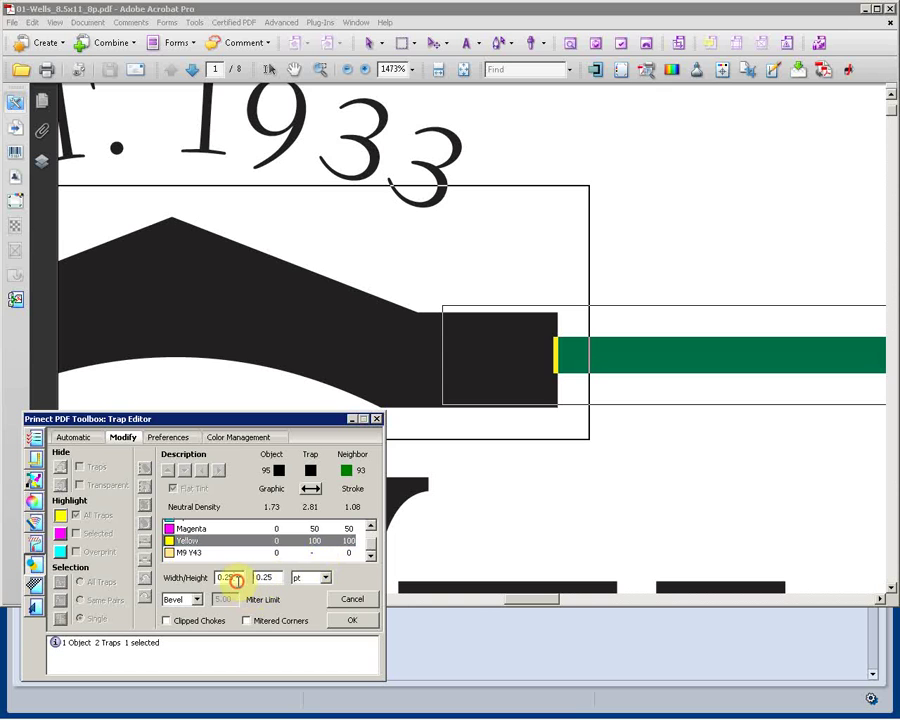
{"action": "left_click_drag", "start_coordinate": [236, 577], "coordinate": [198, 581]}
{"action": "type", "text": "1.0"}
{"action": "key", "text": "Tab"}
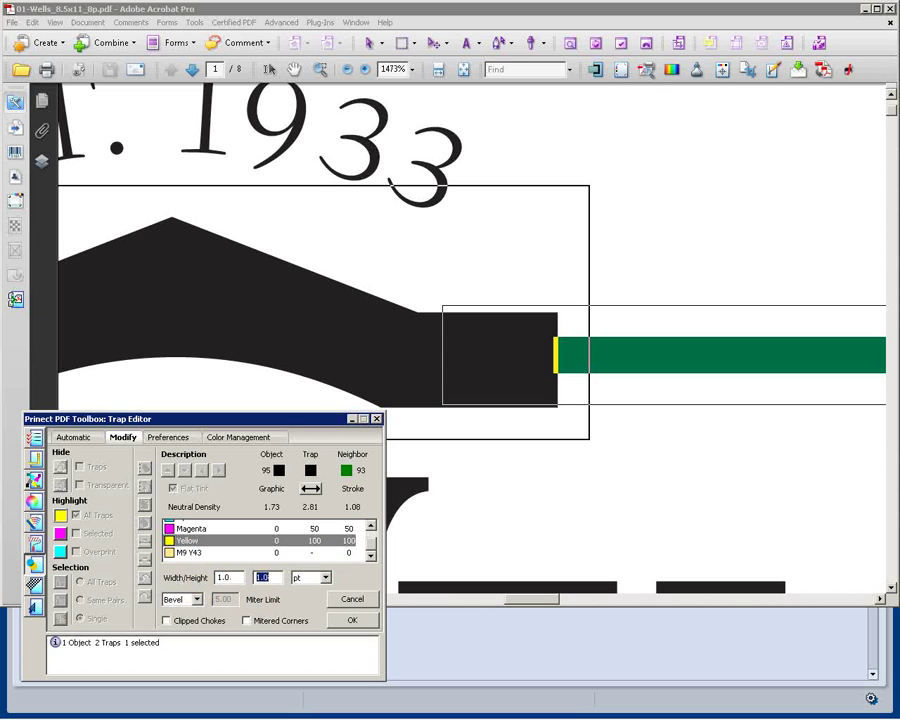
{"action": "left_click", "coordinate": [348, 621]}
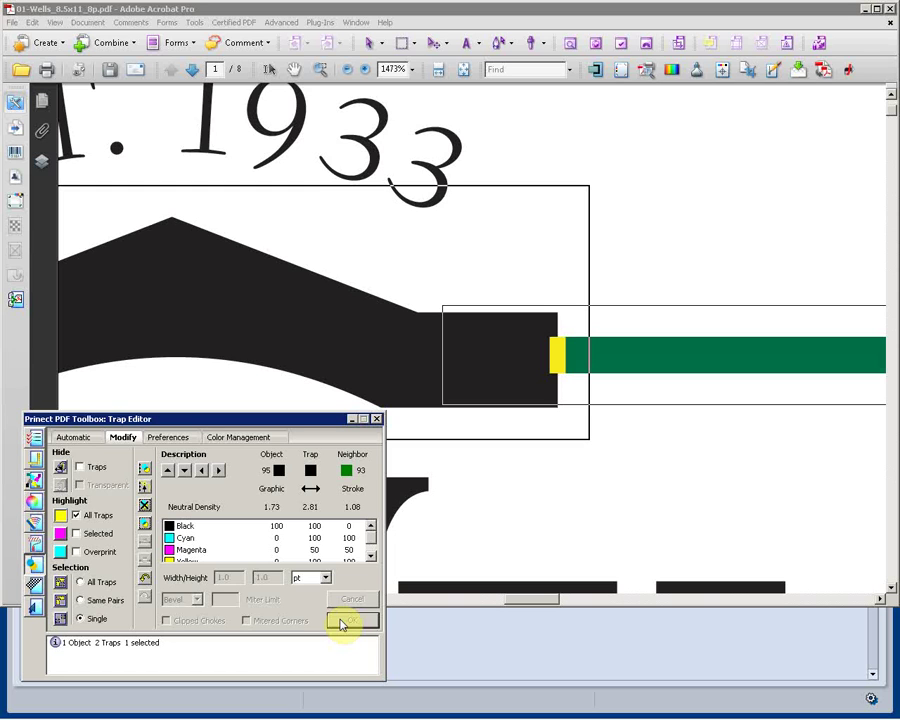
Step: Undo the yellow trap widening, fit the page in view, and show the Object Editor
{"action": "left_click", "coordinate": [147, 584]}
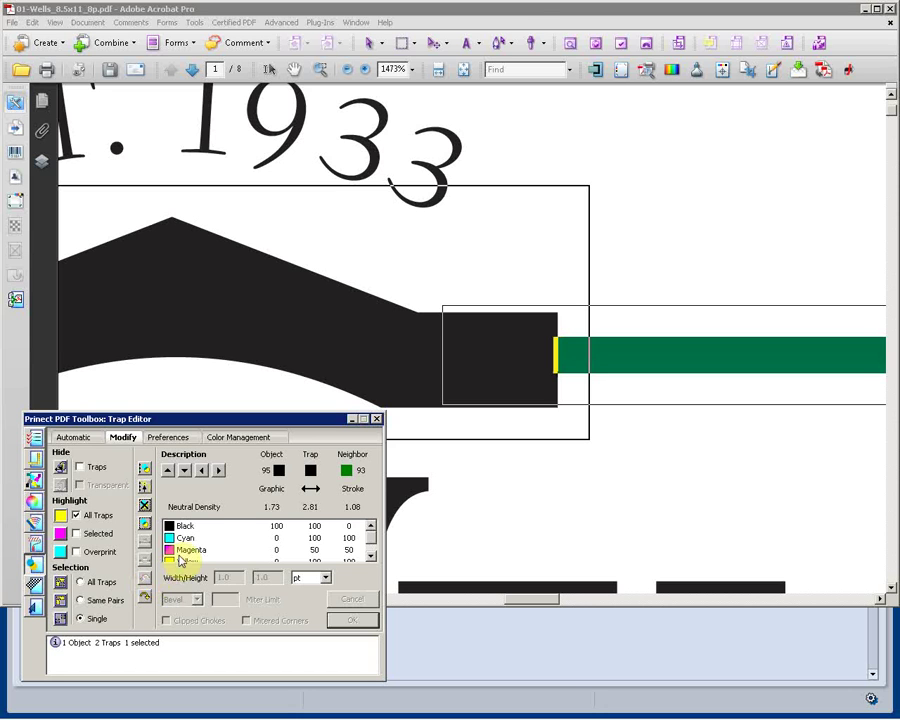
{"action": "left_click", "coordinate": [463, 69]}
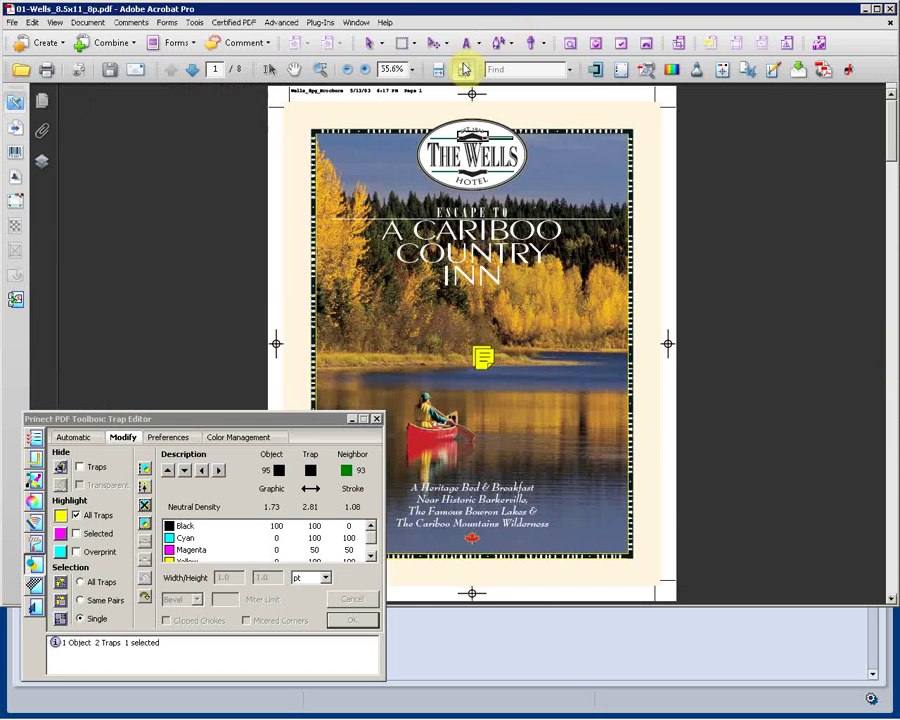
{"action": "left_click", "coordinate": [35, 607]}
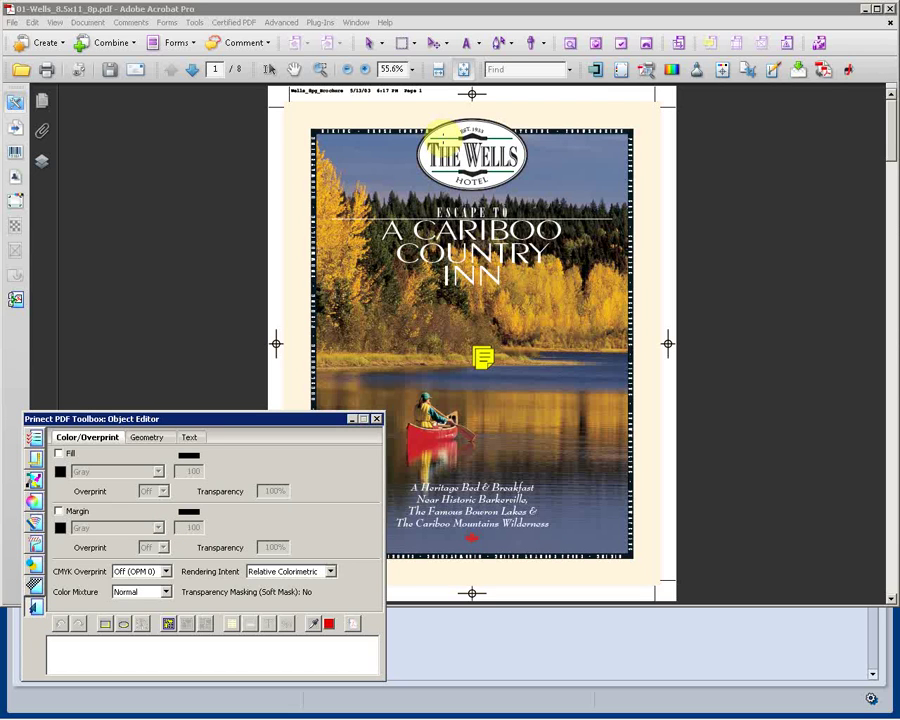
Step: Select all four green logo strokes using Select By Color and Type
{"action": "left_click", "coordinate": [441, 137]}
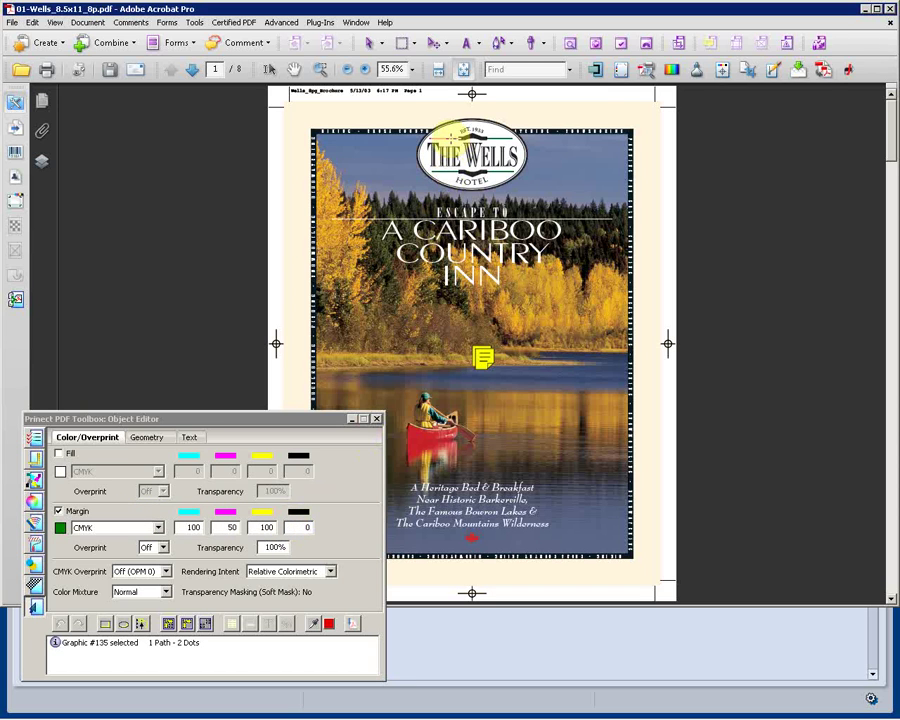
{"action": "right_click", "coordinate": [450, 135]}
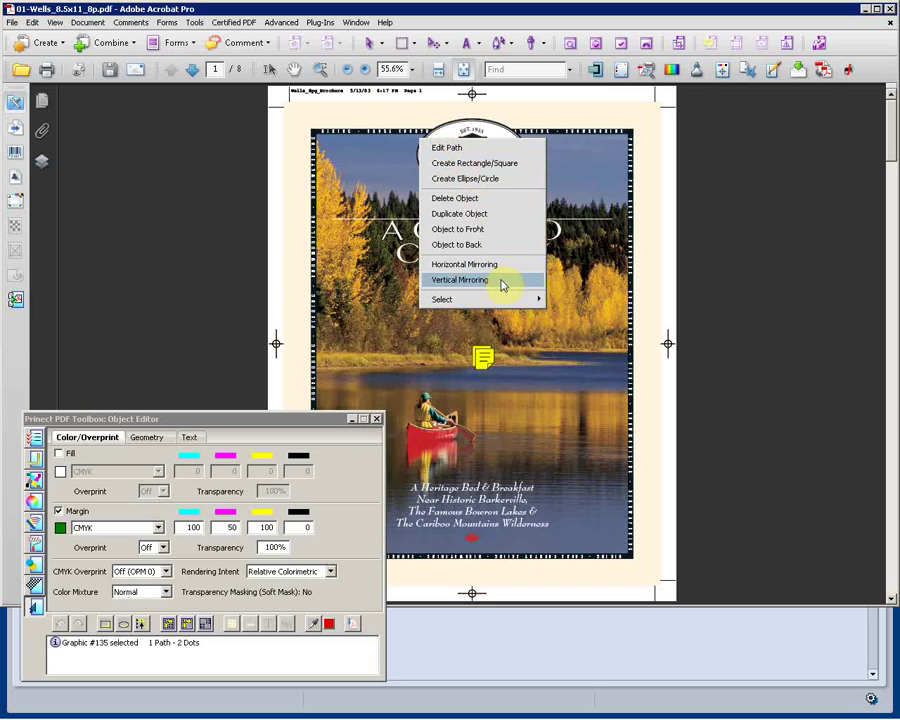
{"action": "mouse_move", "coordinate": [500, 298]}
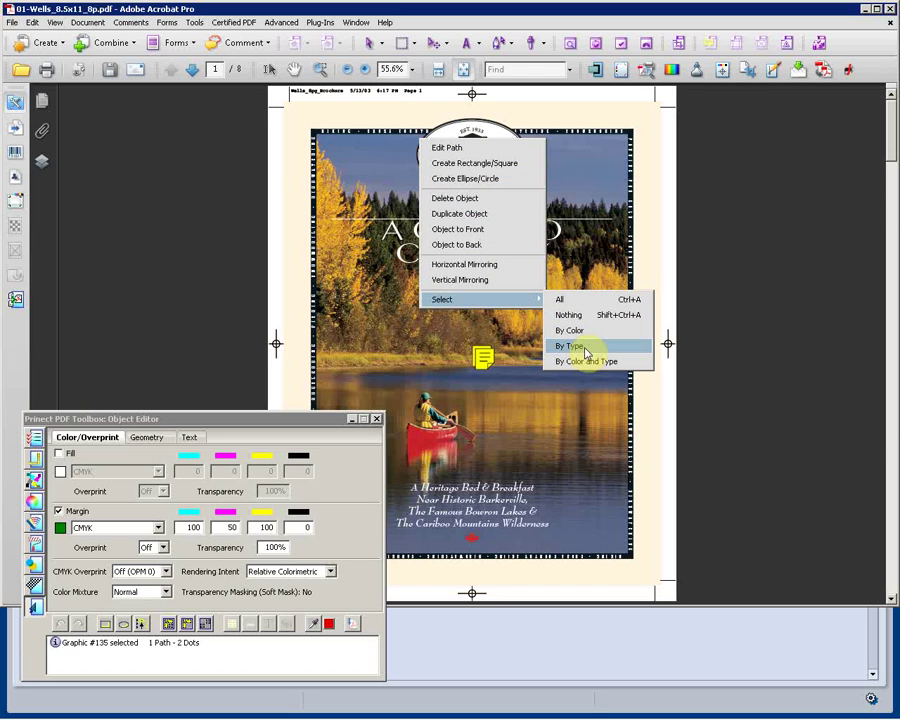
{"action": "left_click", "coordinate": [583, 365]}
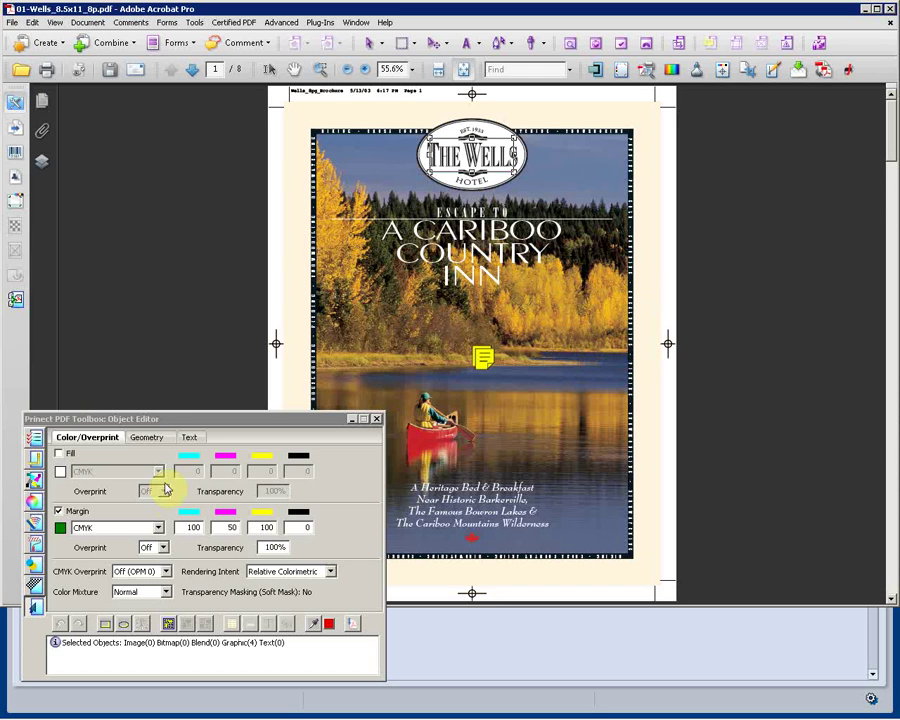
Step: Recolour the selected strokes to red CMYK 0/80/100/0 and review their geometry
{"action": "double_click", "coordinate": [185, 527]}
{"action": "type", "text": "0"}
{"action": "key", "text": "Tab"}
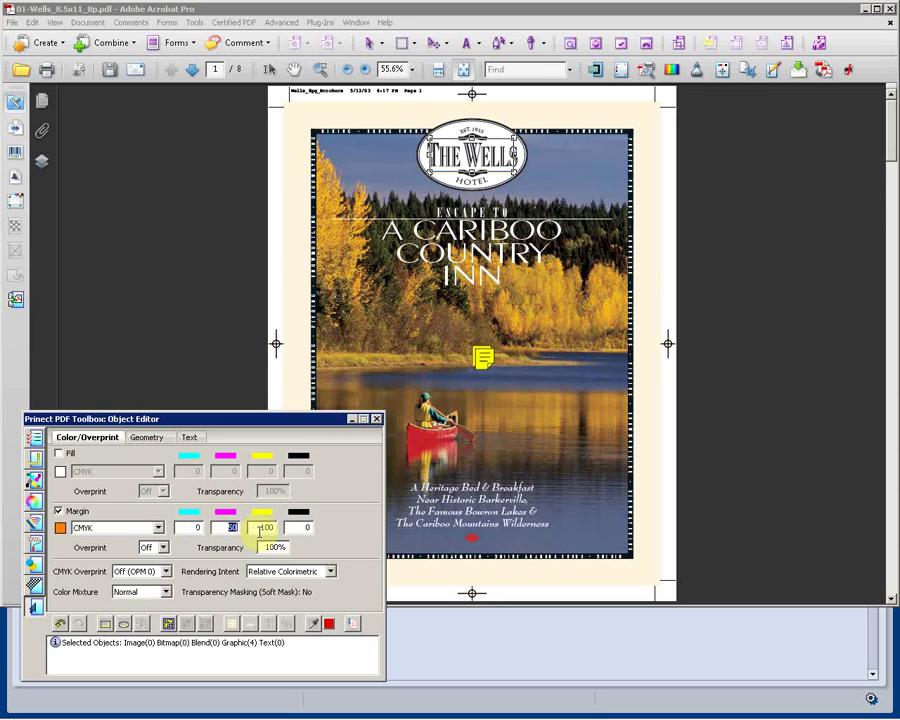
{"action": "type", "text": "80"}
{"action": "key", "text": "Tab"}
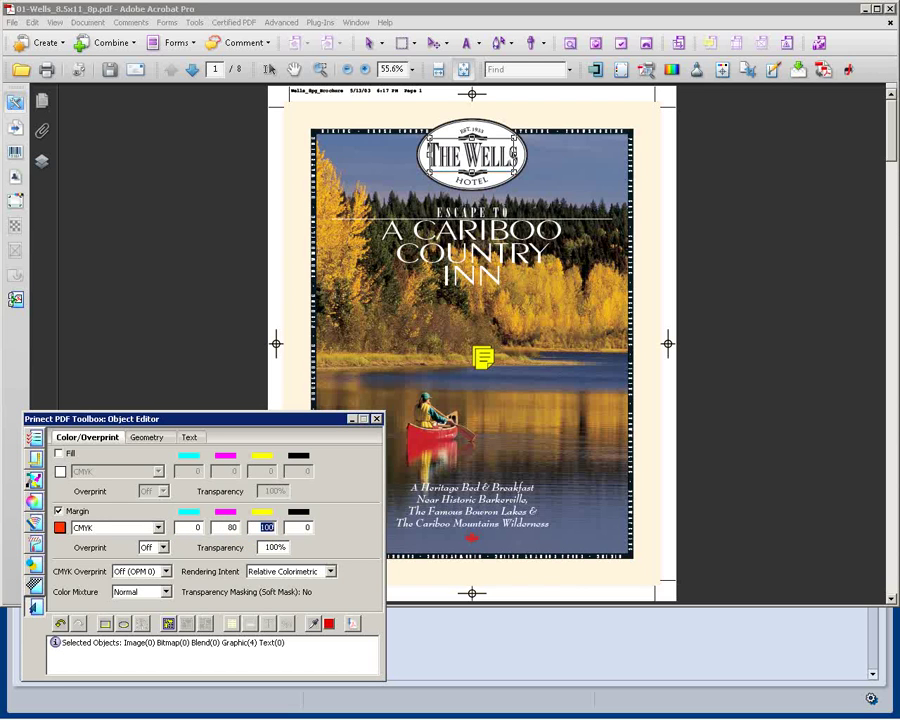
{"action": "left_click", "coordinate": [259, 528]}
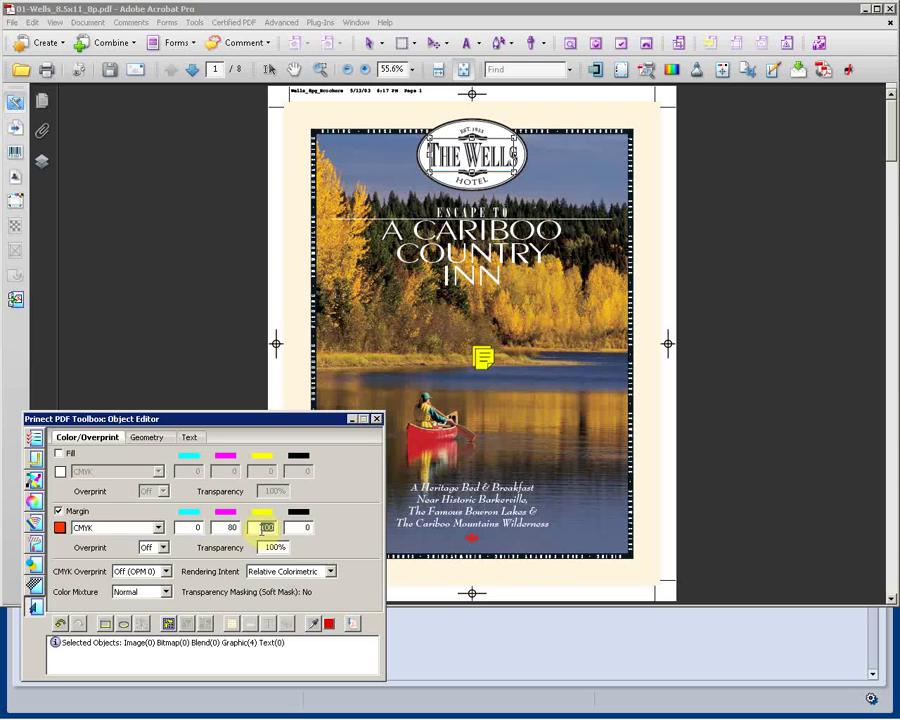
{"action": "left_click", "coordinate": [148, 437]}
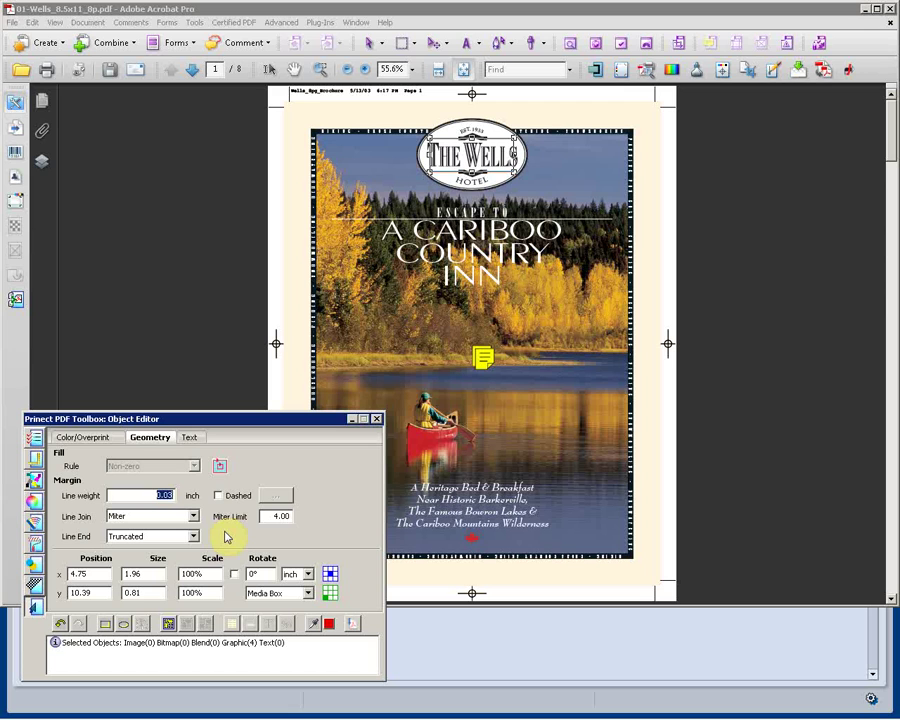
Step: Check the object's text properties, close the Object Editor, then save and close the brochure
{"action": "left_click", "coordinate": [189, 437]}
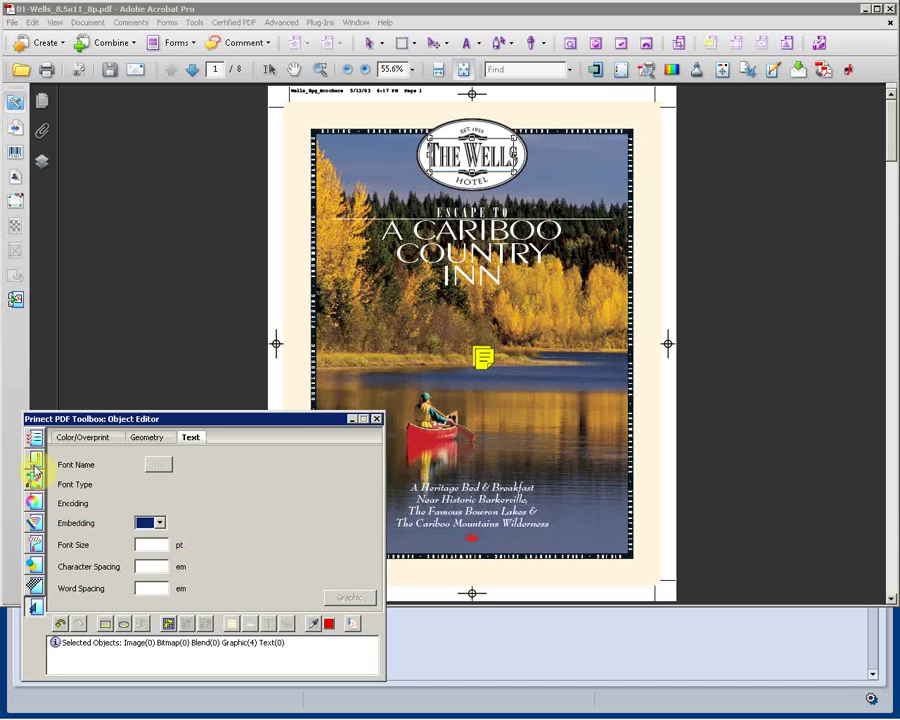
{"action": "left_click", "coordinate": [377, 420]}
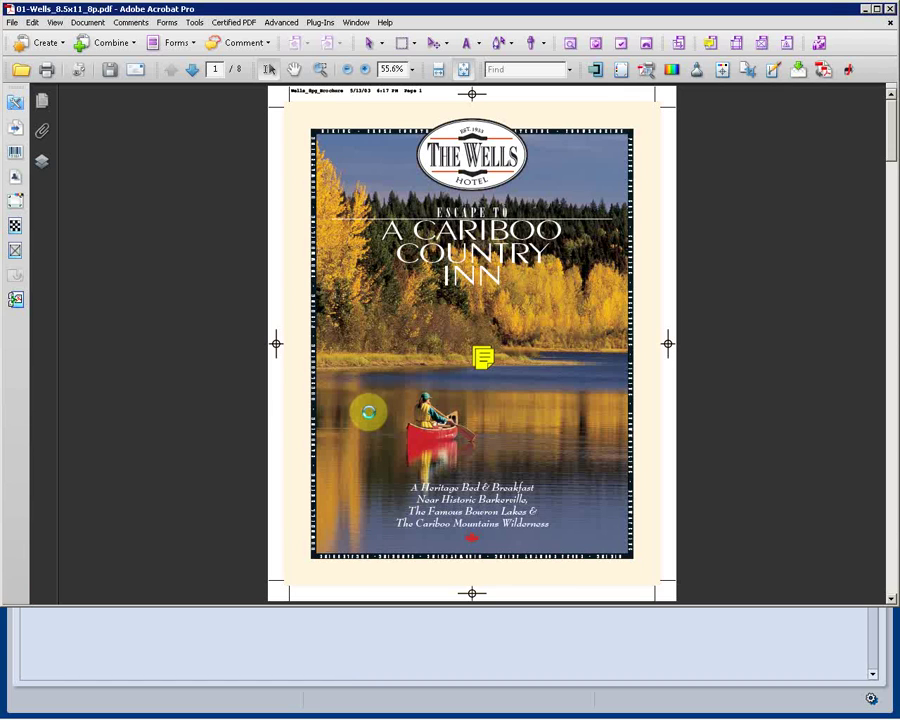
{"action": "key", "text": "ctrl+s"}
{"action": "key", "text": "ctrl+w"}
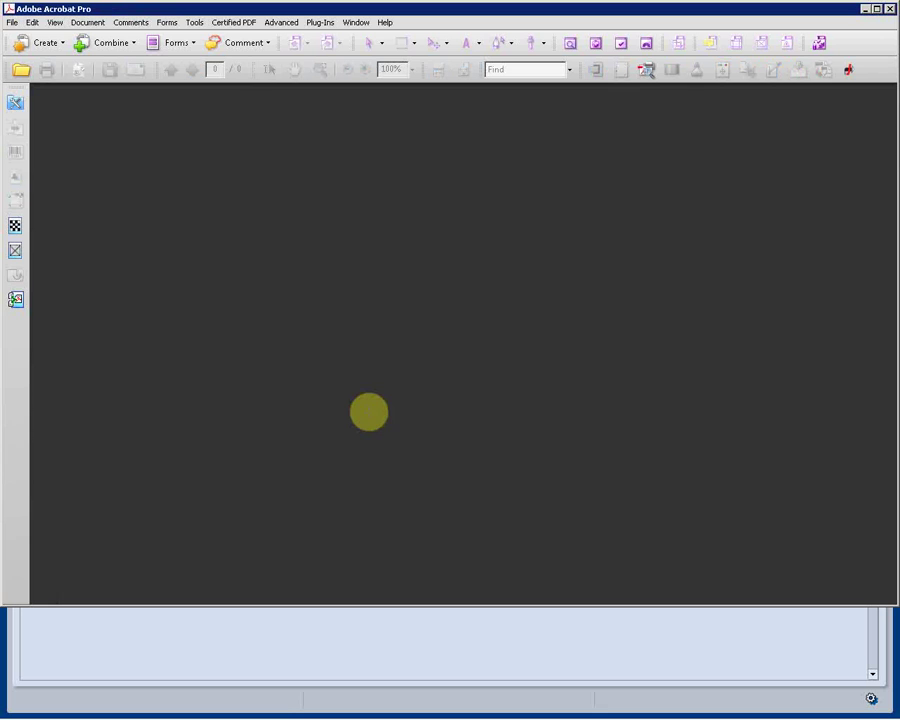
Step: Continue the brochure's element processing in Prinect Cockpit with the comment 'Changed stroke color'
{"action": "left_click", "coordinate": [866, 9]}
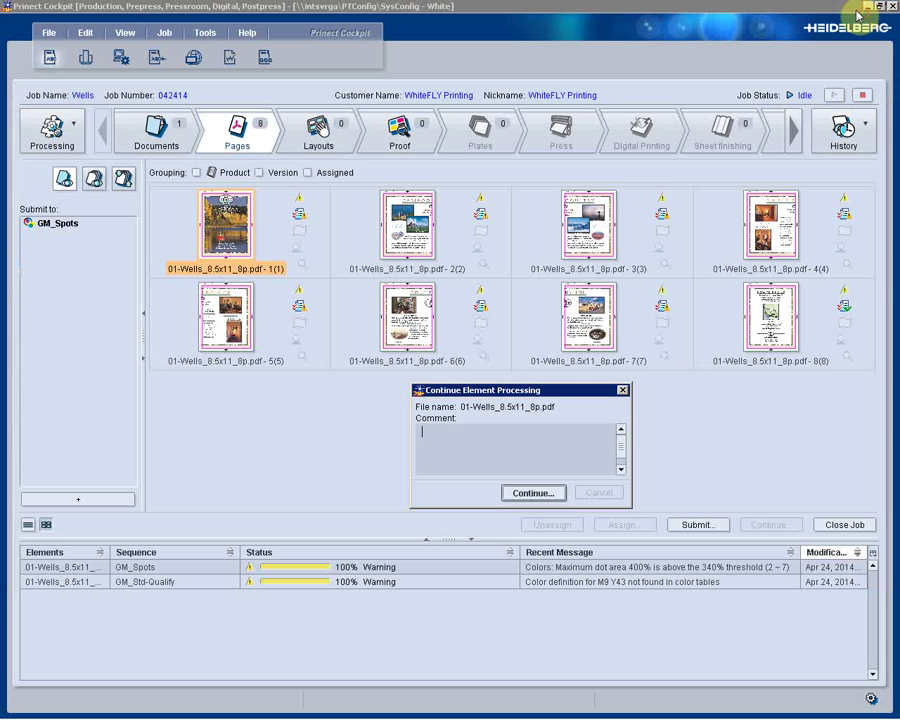
{"action": "left_click", "coordinate": [472, 442]}
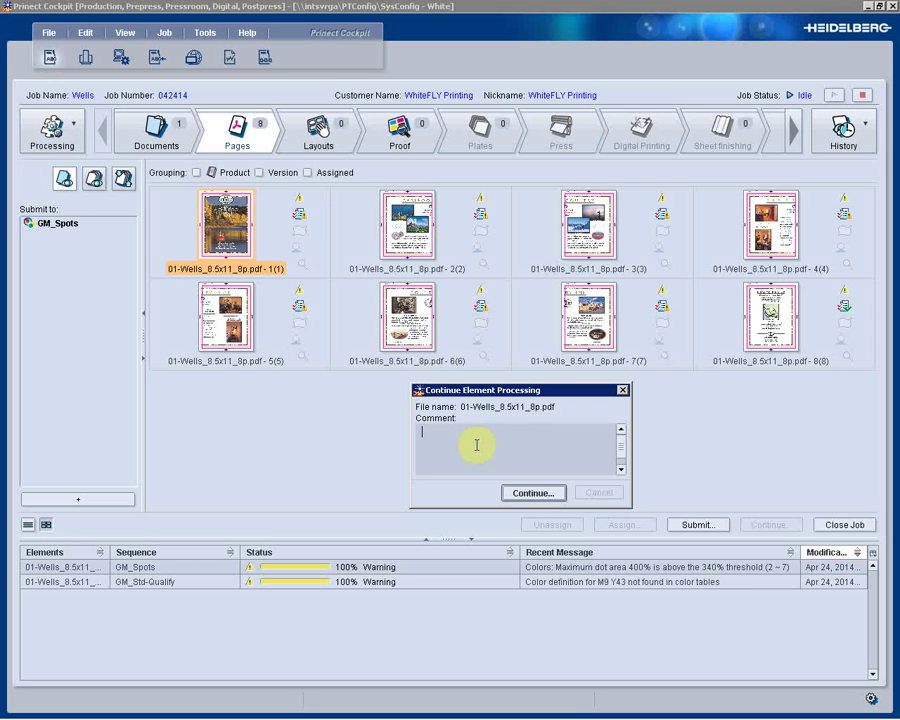
{"action": "type", "text": "Changed stroke color"}
{"action": "left_click", "coordinate": [545, 493]}
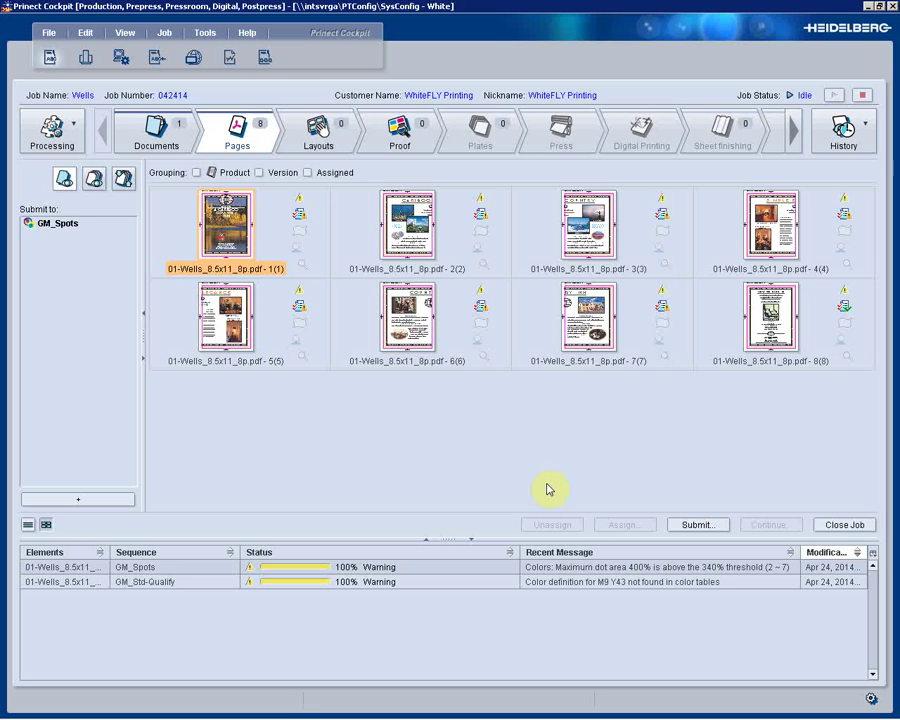
Step: In the Colors view, convert M9 Y43 to a process colour with M 5 and Y 45
{"action": "left_click", "coordinate": [75, 129]}
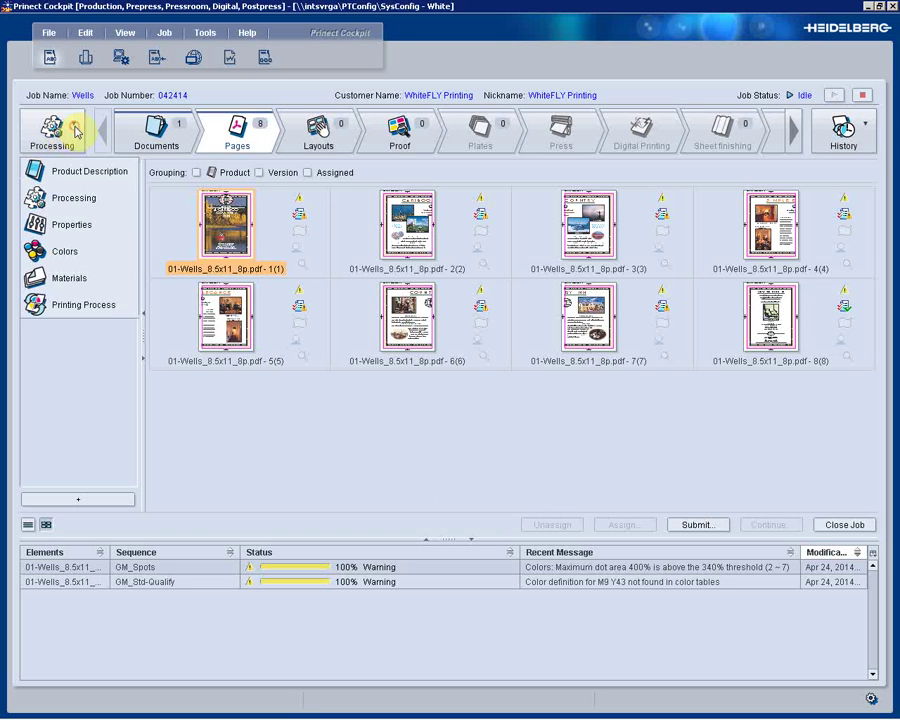
{"action": "left_click", "coordinate": [72, 252]}
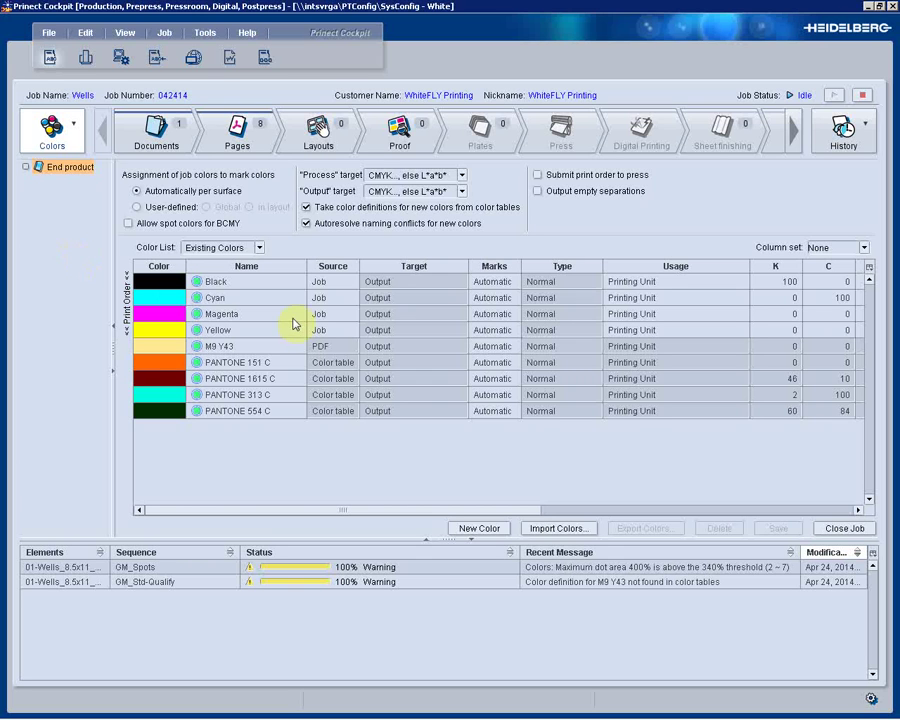
{"action": "left_click", "coordinate": [372, 346]}
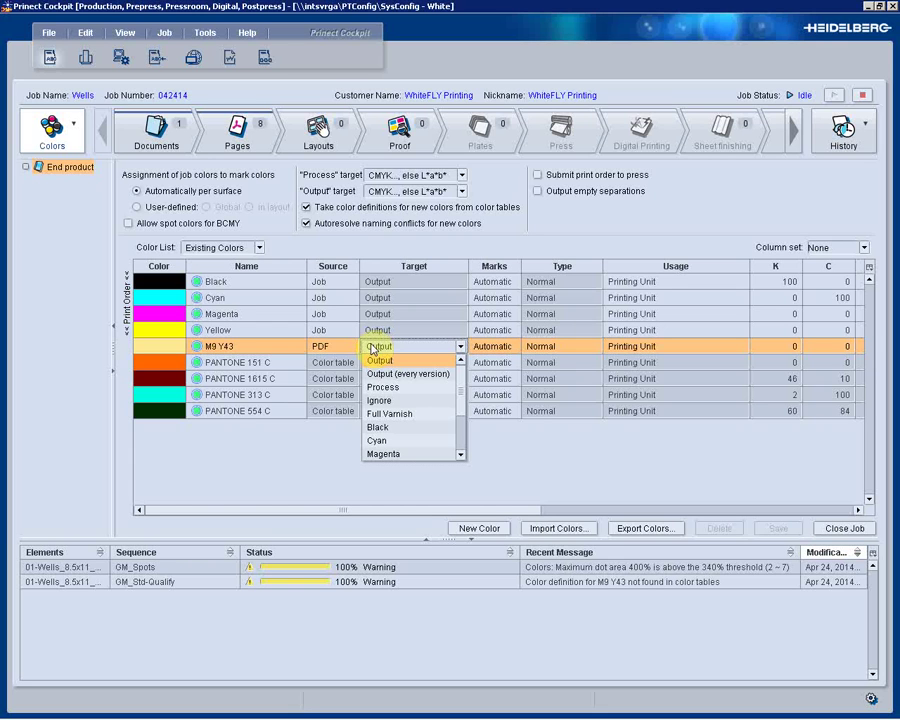
{"action": "left_click", "coordinate": [390, 388]}
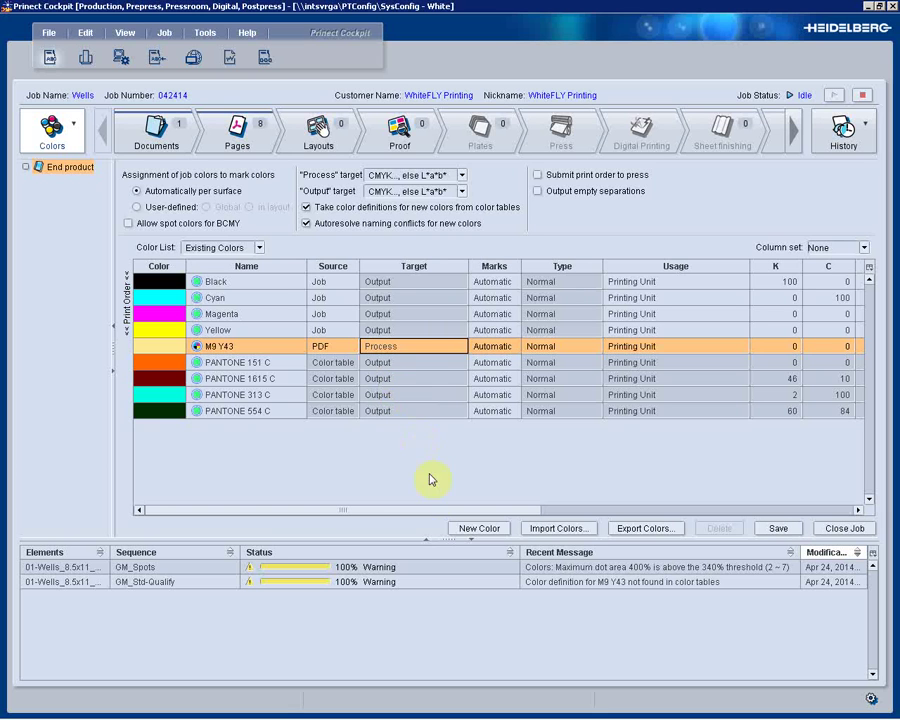
{"action": "left_click_drag", "start_coordinate": [442, 511], "coordinate": [507, 511]}
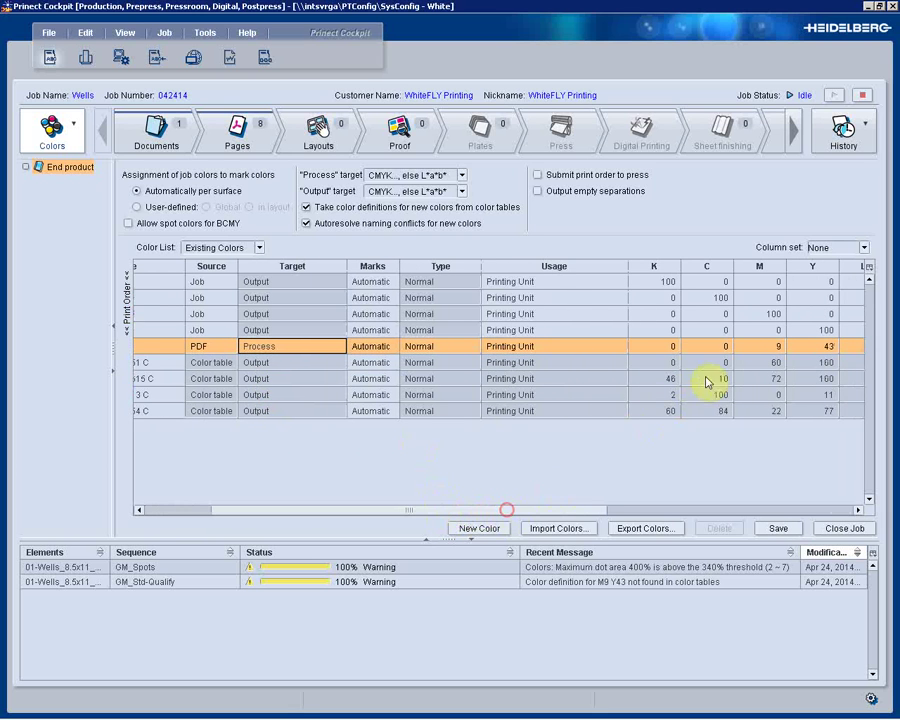
{"action": "double_click", "coordinate": [766, 346]}
{"action": "type", "text": "5"}
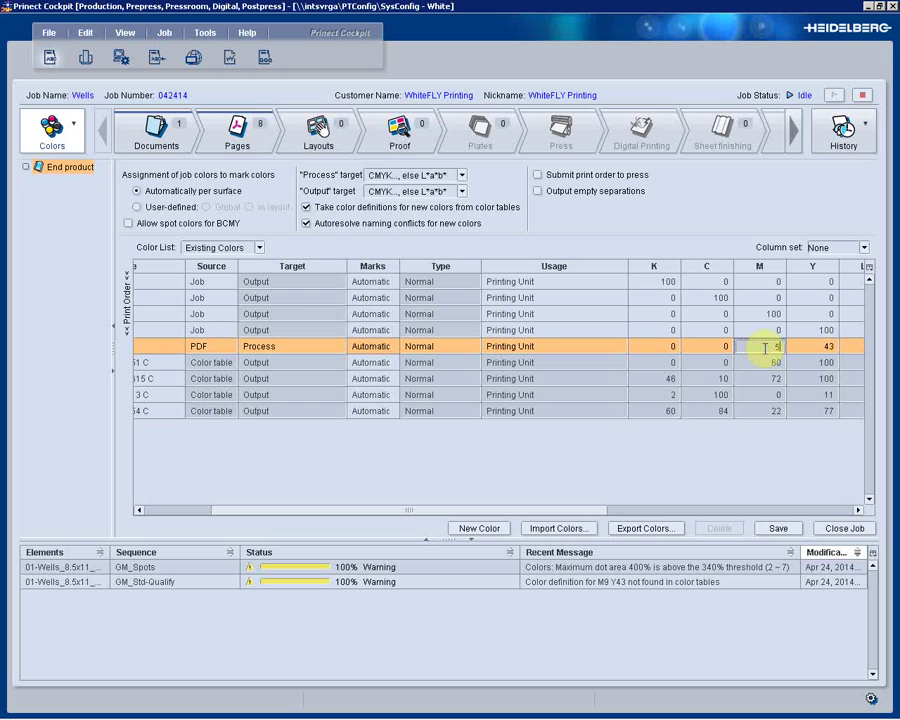
{"action": "key", "text": "Tab"}
{"action": "key", "text": "BackSpace"}
{"action": "type", "text": "5"}
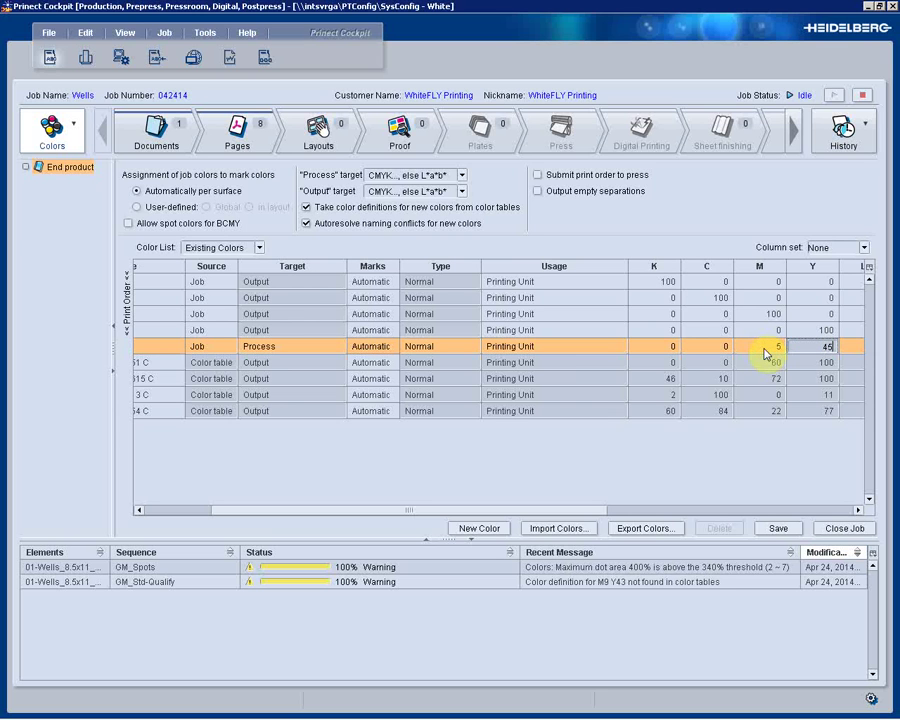
{"action": "left_click_drag", "start_coordinate": [572, 511], "coordinate": [452, 512]}
Step: Alias PANTONE 151 C to PANTONE 1615 C and PANTONE 313 C to PANTONE 554 C
{"action": "left_click", "coordinate": [394, 362]}
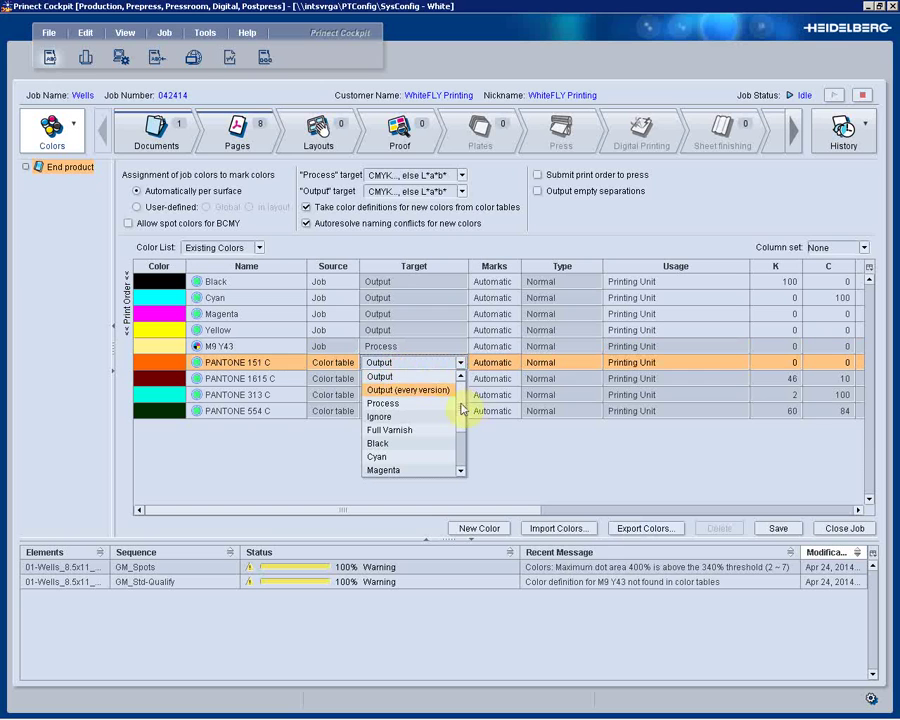
{"action": "left_click_drag", "start_coordinate": [461, 409], "coordinate": [460, 470]}
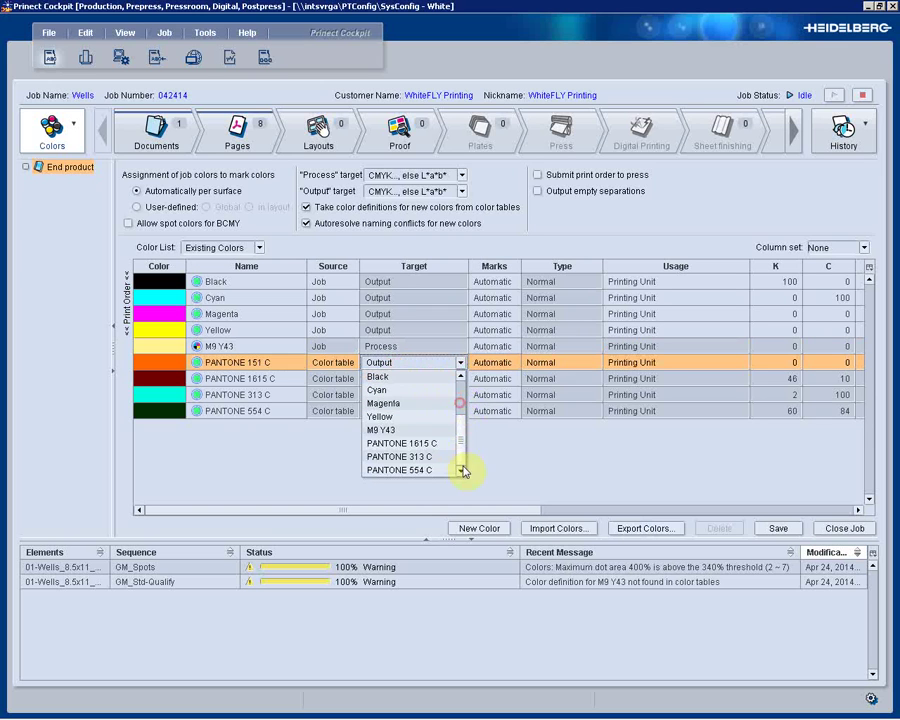
{"action": "left_click", "coordinate": [417, 449]}
{"action": "left_click", "coordinate": [408, 395]}
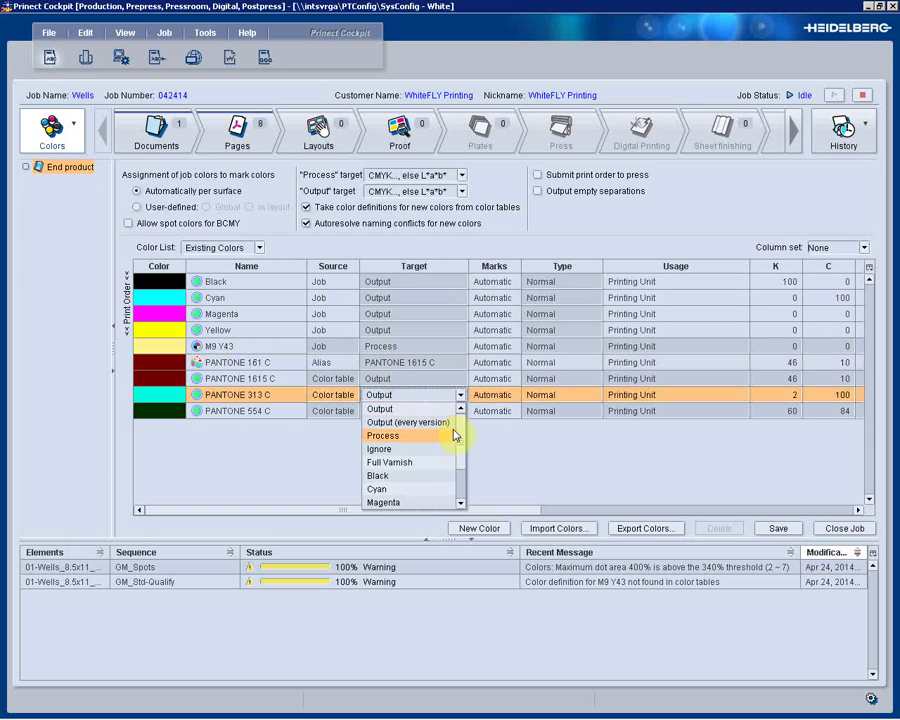
{"action": "scroll", "coordinate": [455, 434], "scroll_direction": "down", "scroll_amount": 3}
{"action": "left_click", "coordinate": [427, 502]}
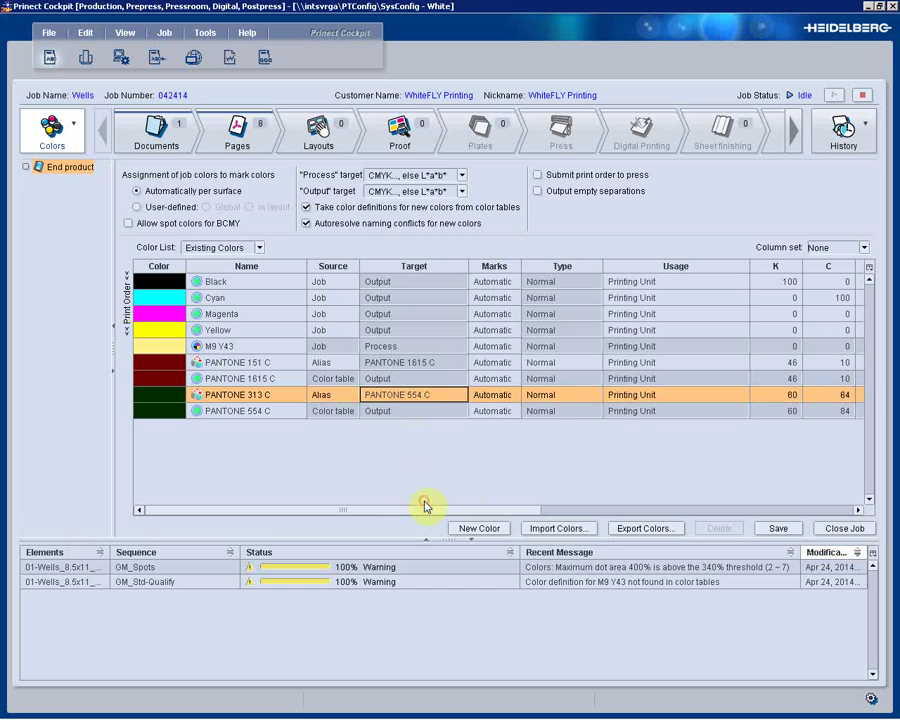
{"action": "left_click", "coordinate": [540, 411]}
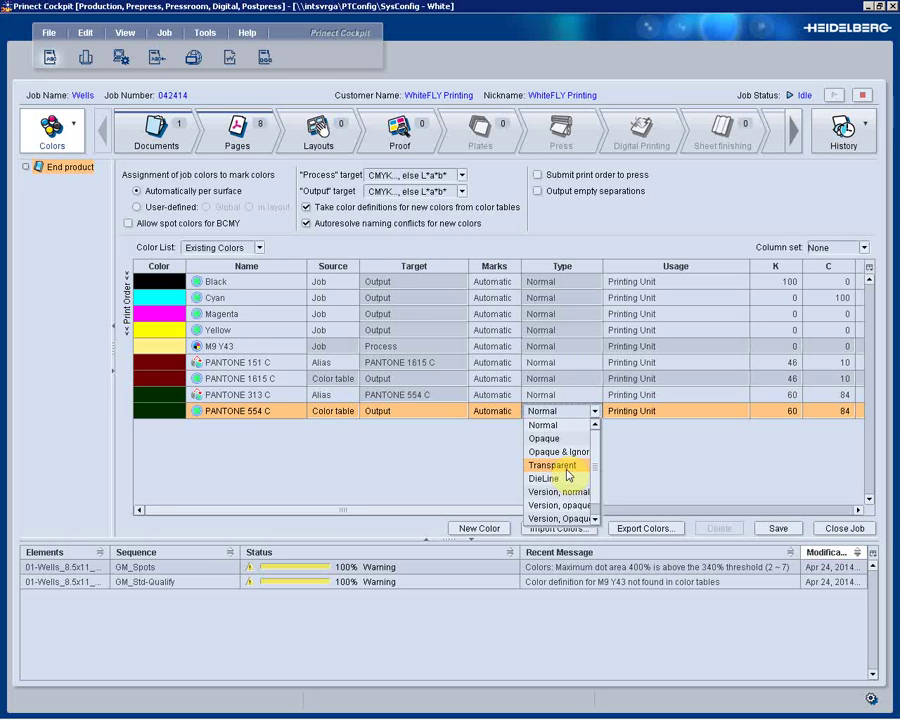
{"action": "left_click", "coordinate": [641, 416]}
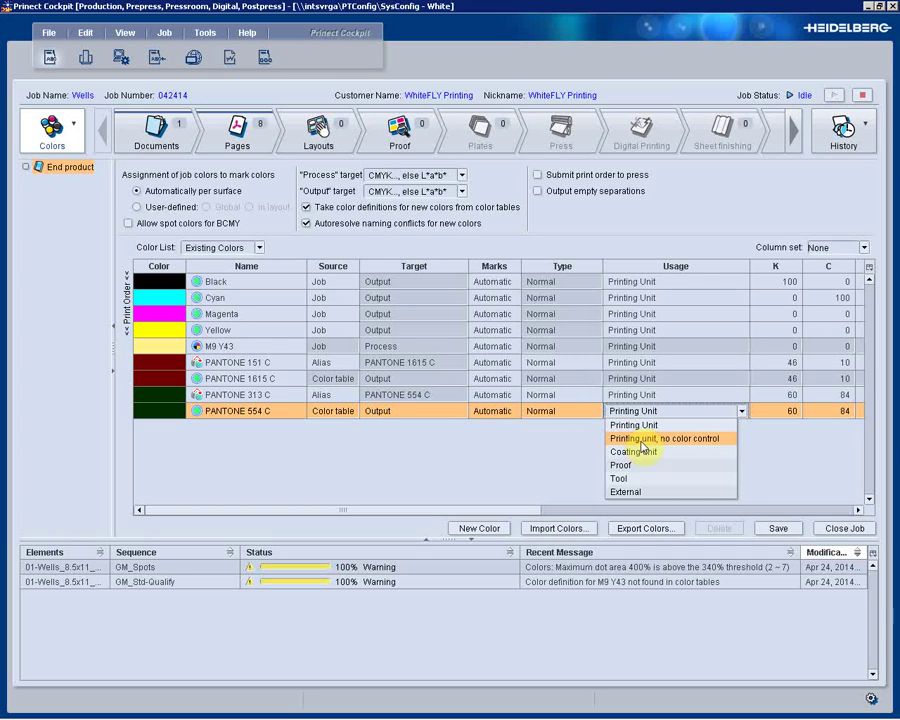
{"action": "left_click", "coordinate": [588, 447]}
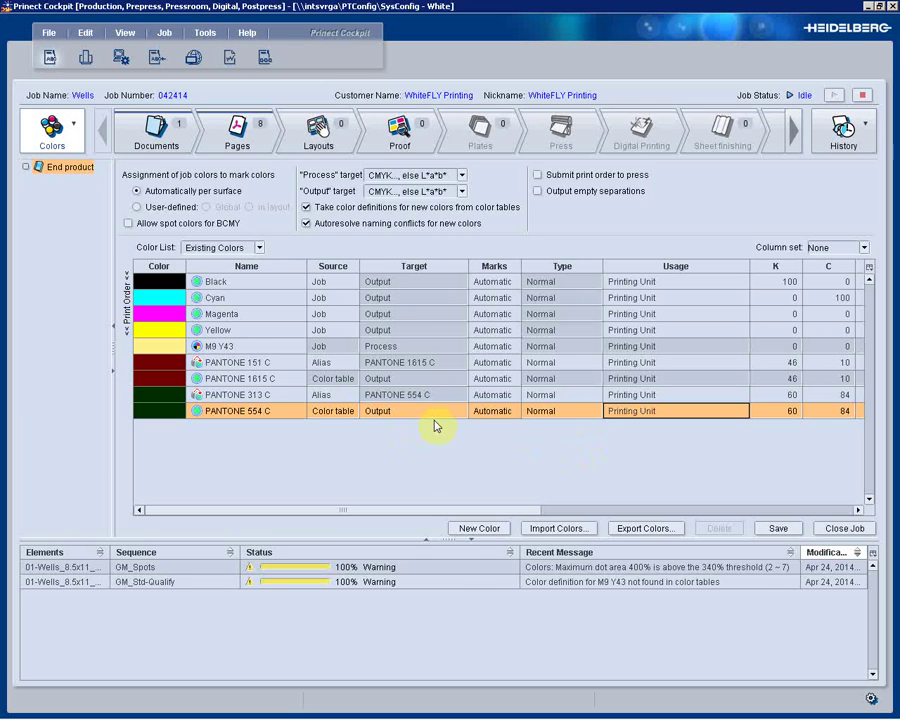
{"action": "left_click", "coordinate": [663, 530]}
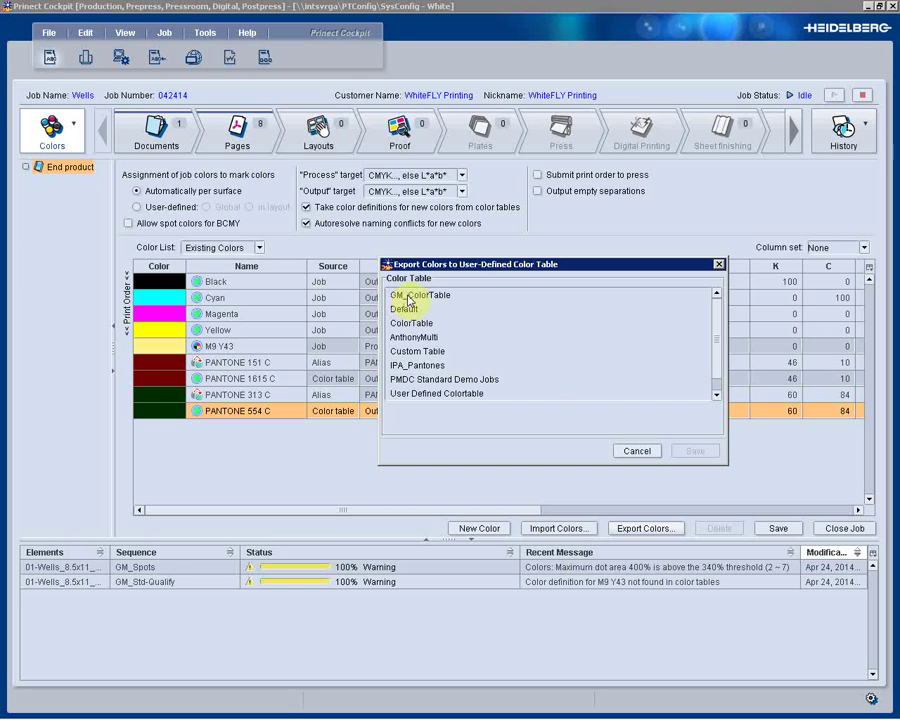
{"action": "left_click", "coordinate": [636, 451]}
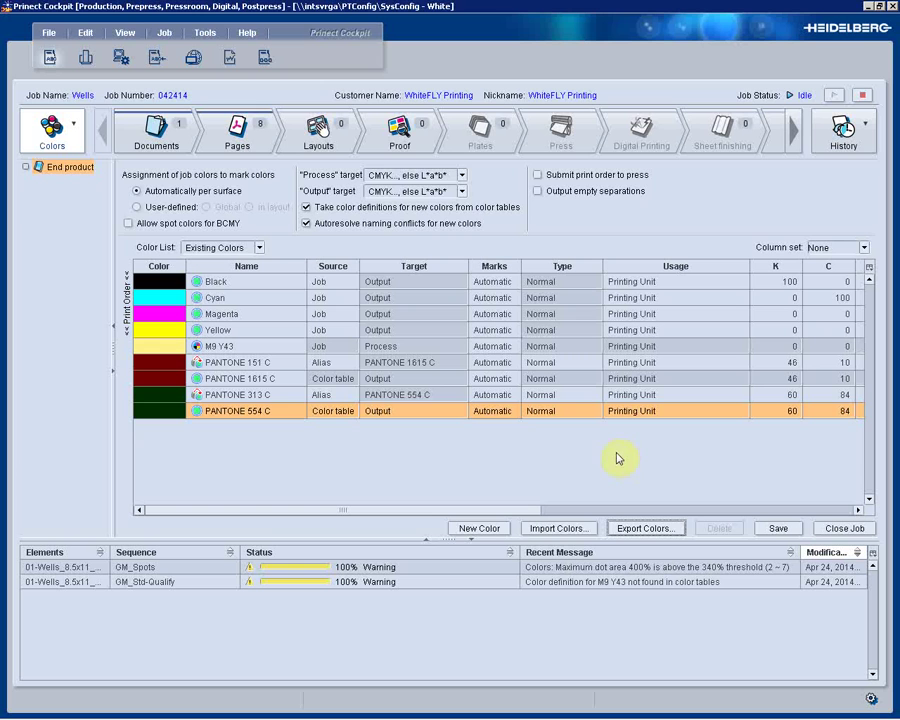
{"action": "left_click", "coordinate": [231, 131]}
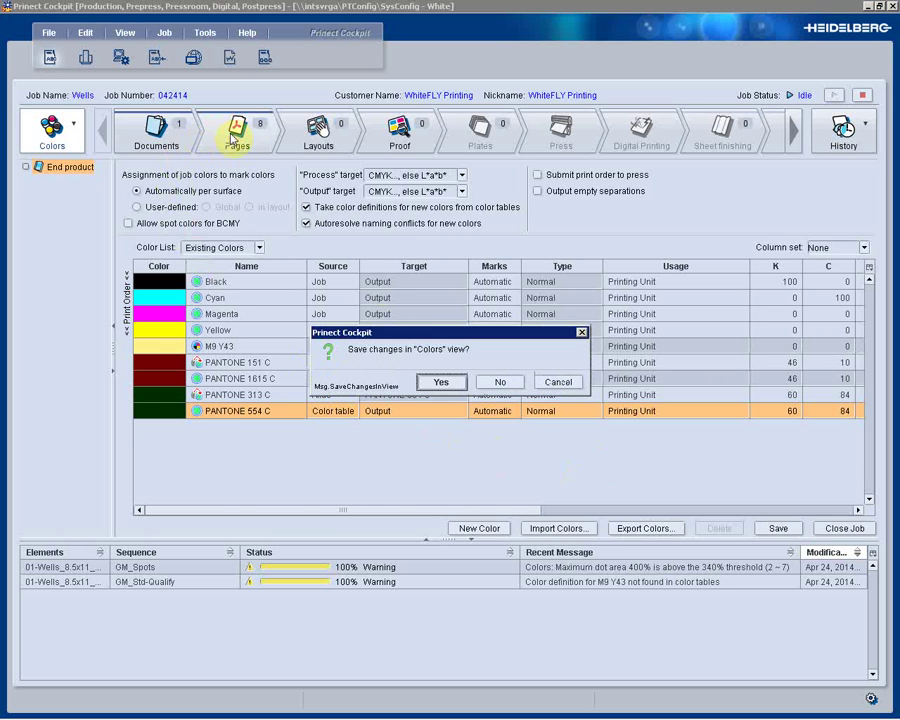
Step: Answer Yes to save the Colors view changes when switching to the Pages view
{"action": "left_click", "coordinate": [437, 382]}
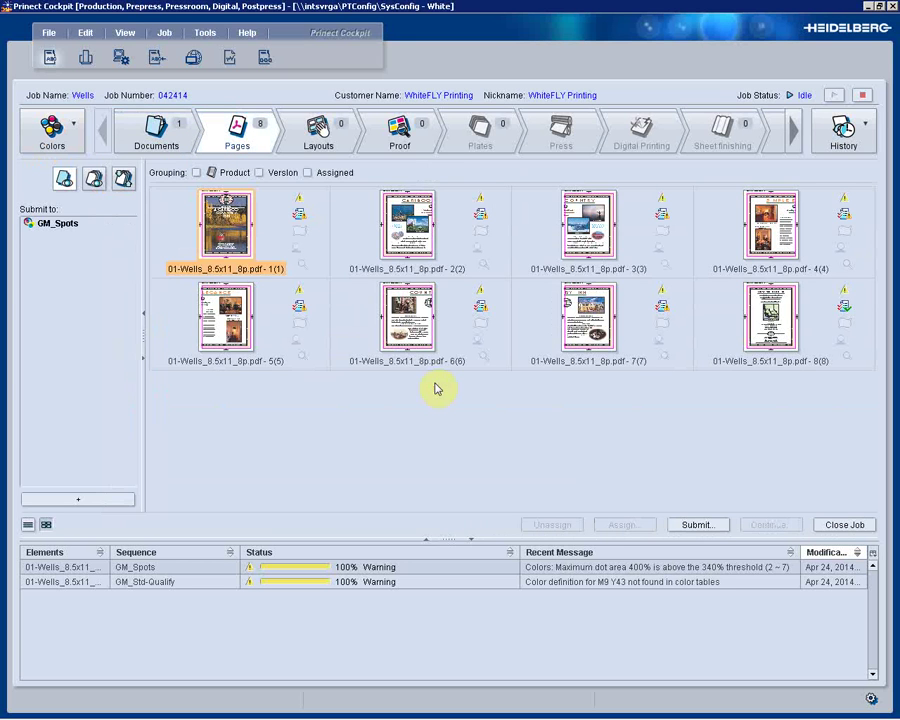